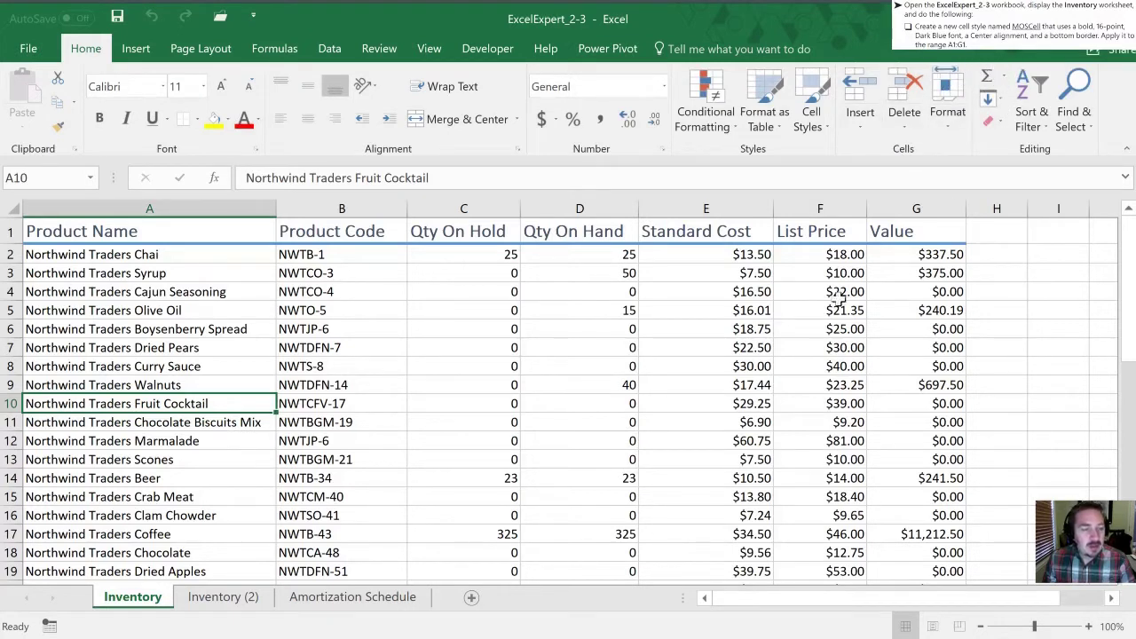
Step: Start a new cell style named MOSCell that leaves out the number format and fill
click(823, 131)
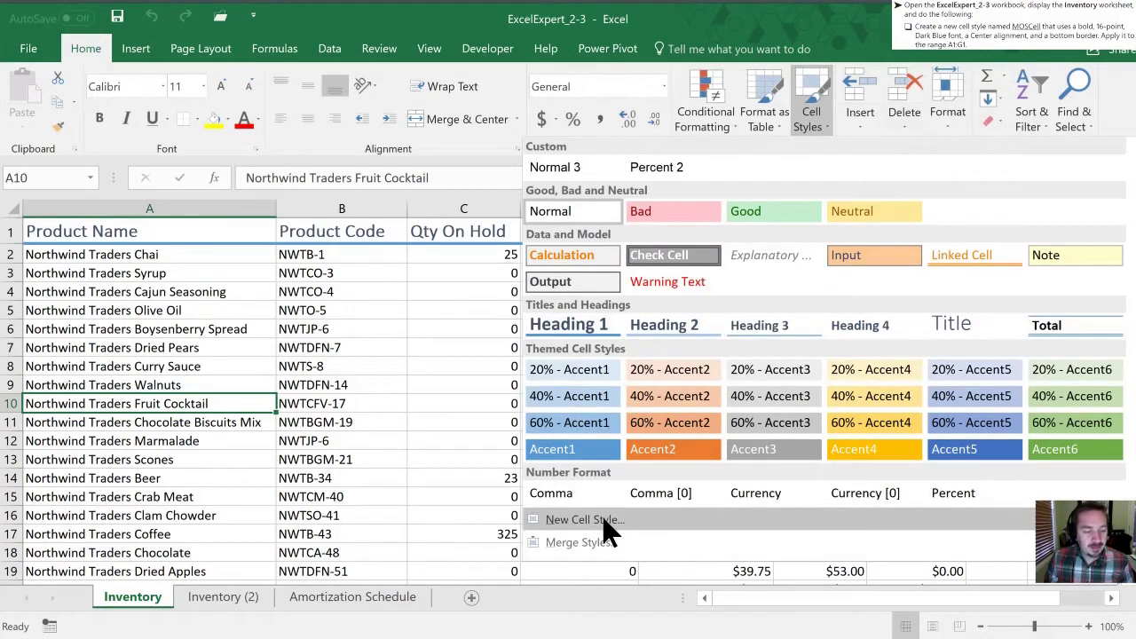
click(604, 520)
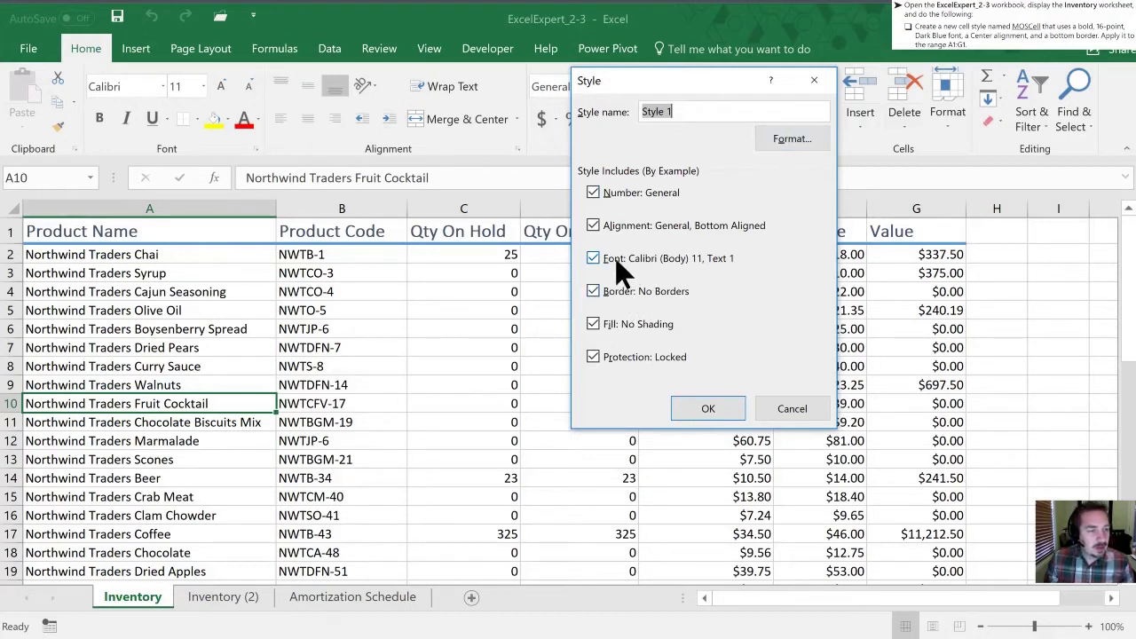
click(593, 191)
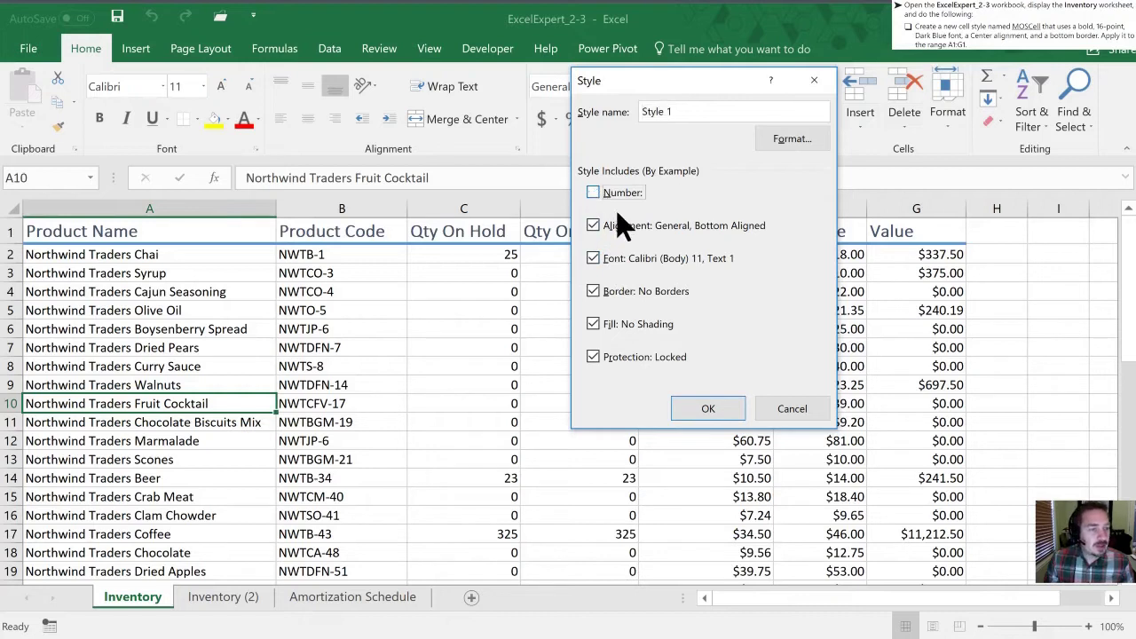
click(593, 324)
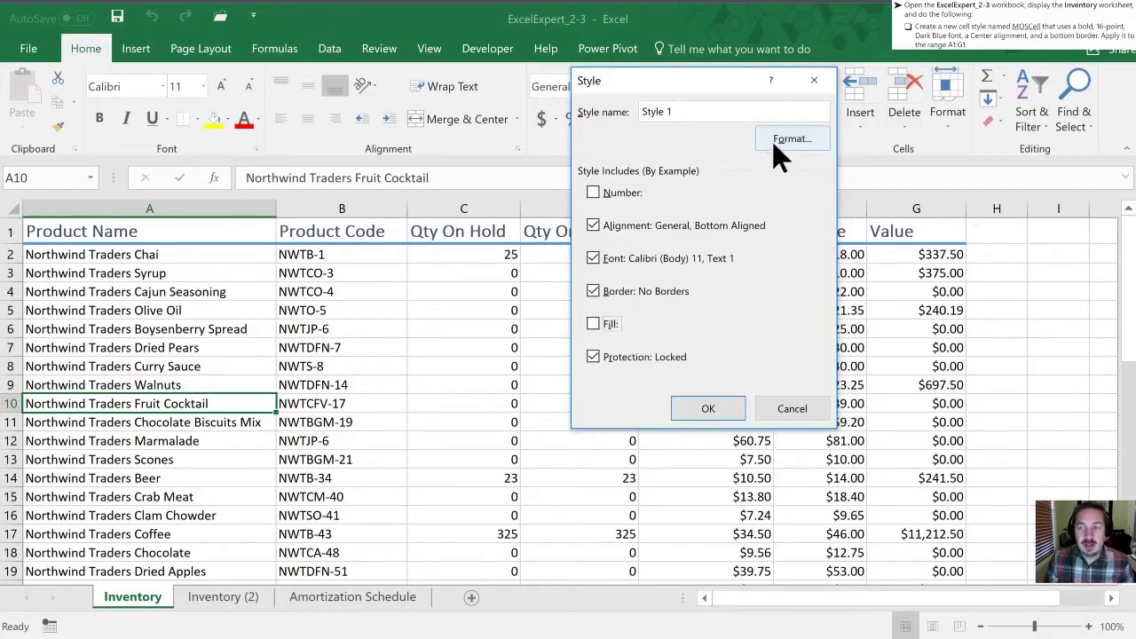
drag(710, 112, 601, 108)
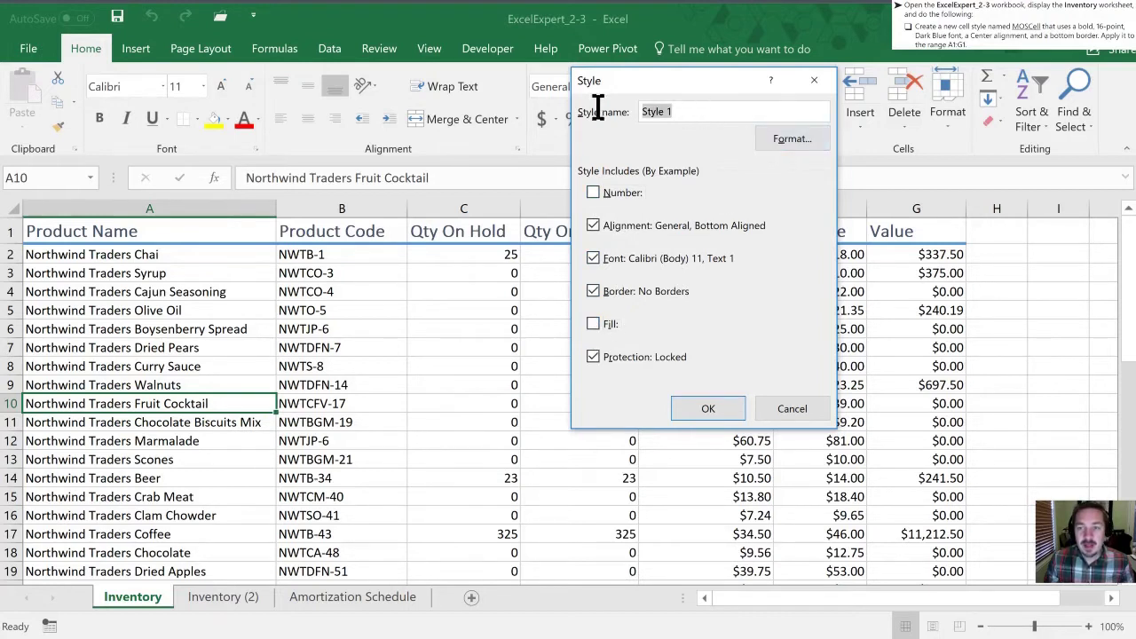
text(MO)
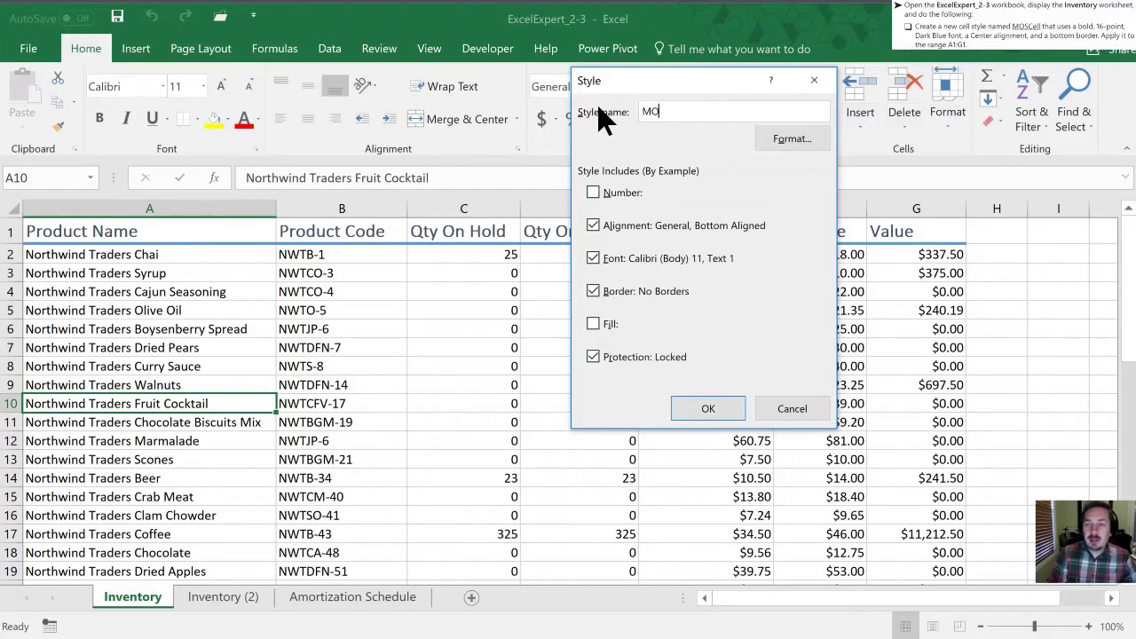
text(SCell)
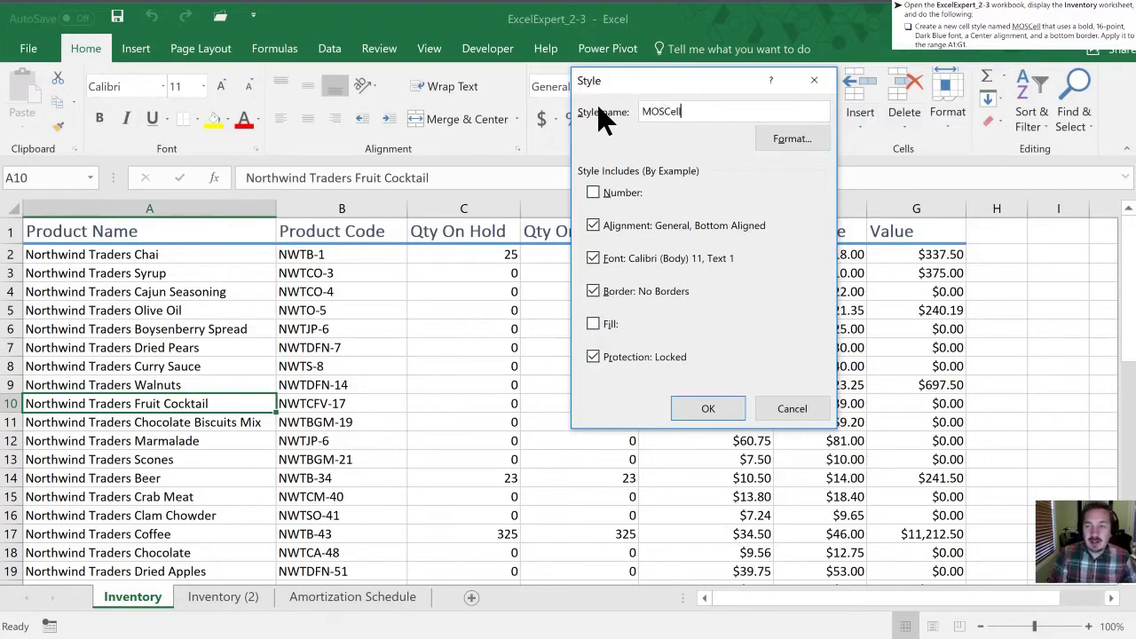
Step: Set the MOSCell style's horizontal text alignment to Center
click(783, 138)
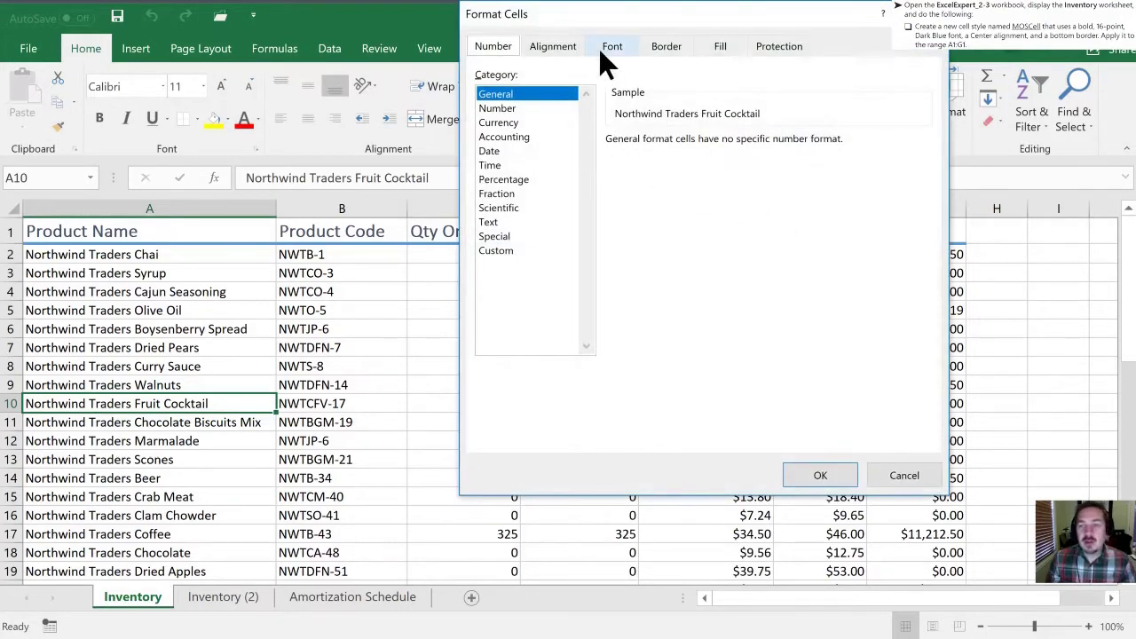
click(557, 49)
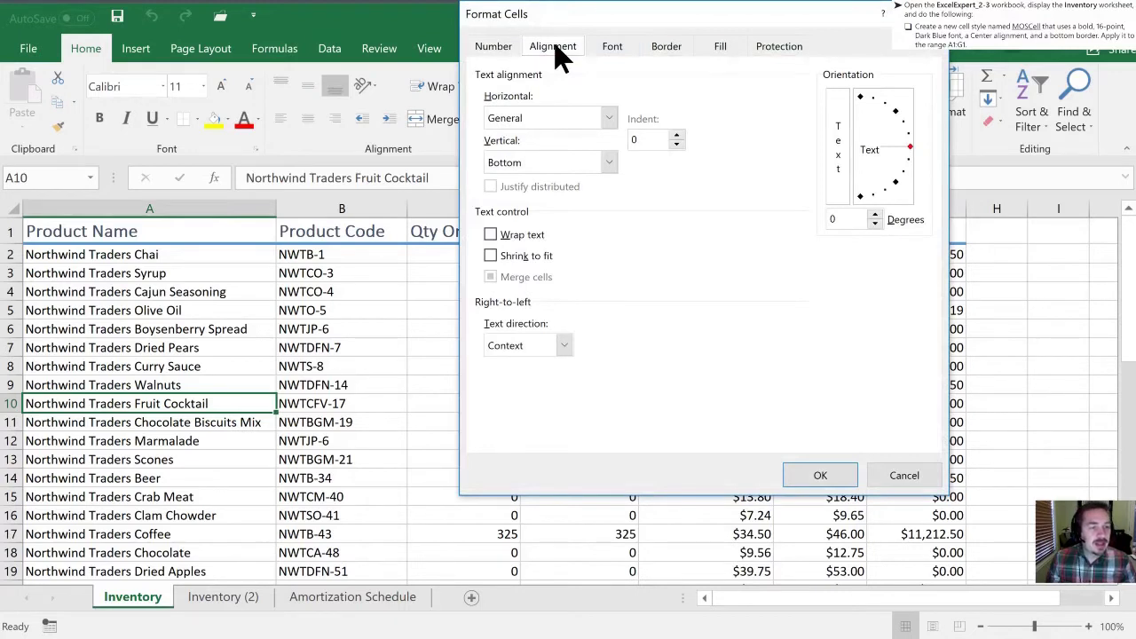
click(608, 119)
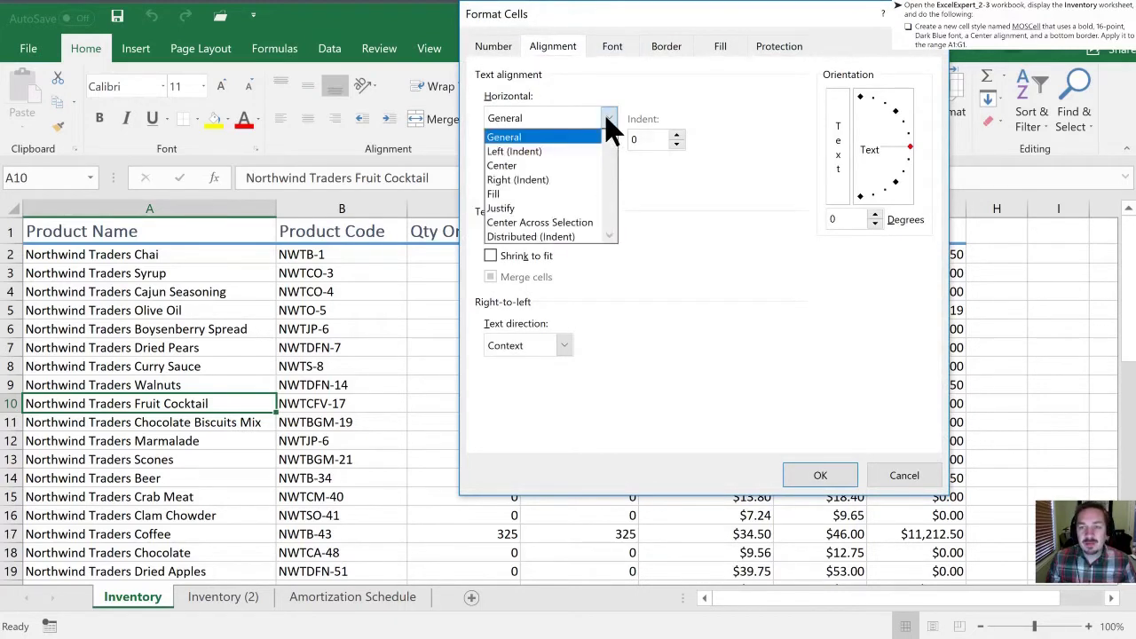
click(576, 166)
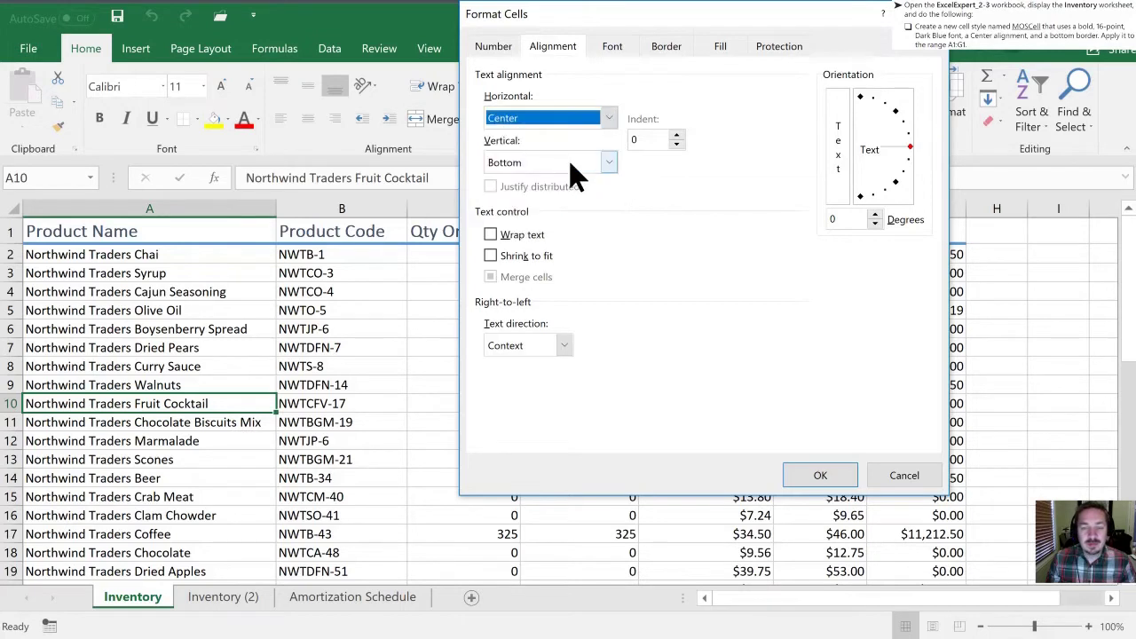
Step: Set the MOSCell style's font to Bold, size 16, in the standard Dark Blue color
click(621, 52)
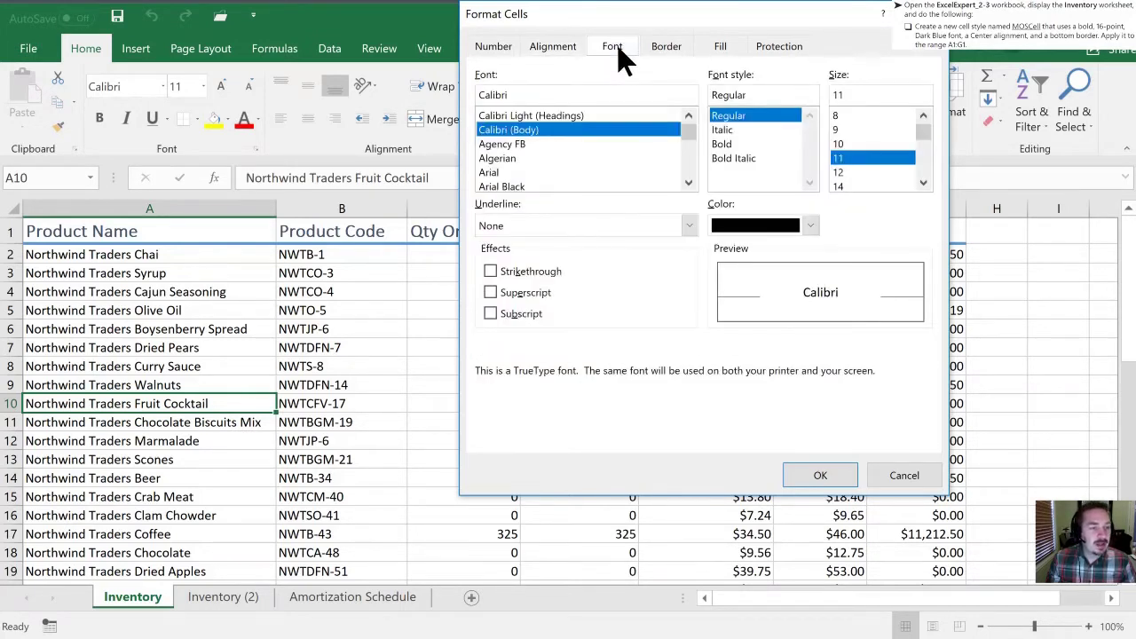
click(723, 145)
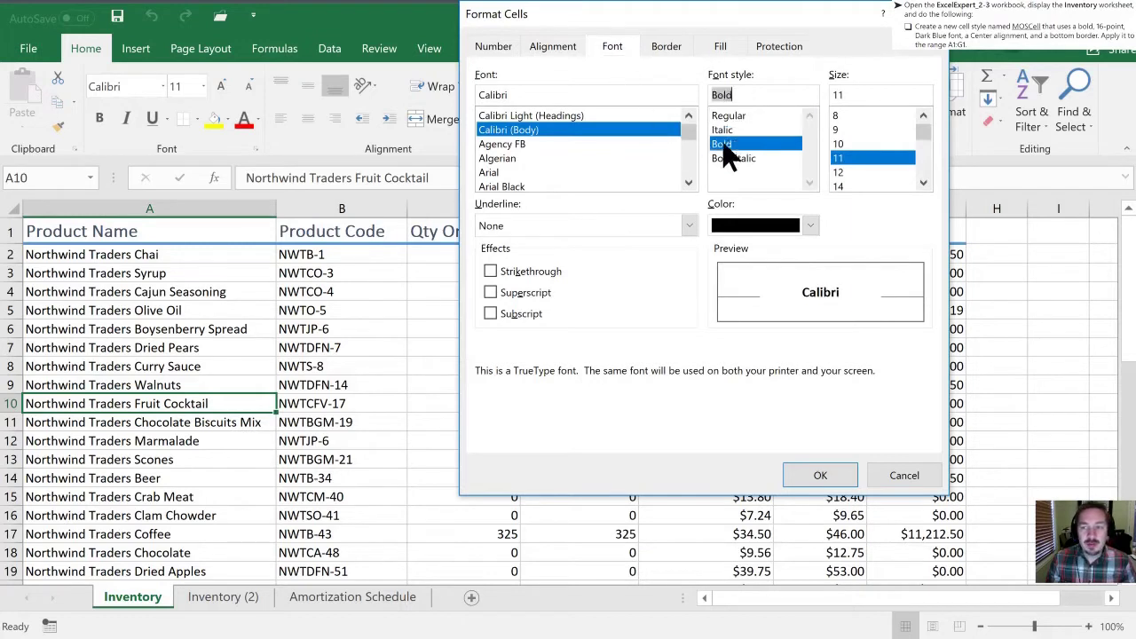
drag(928, 133, 930, 139)
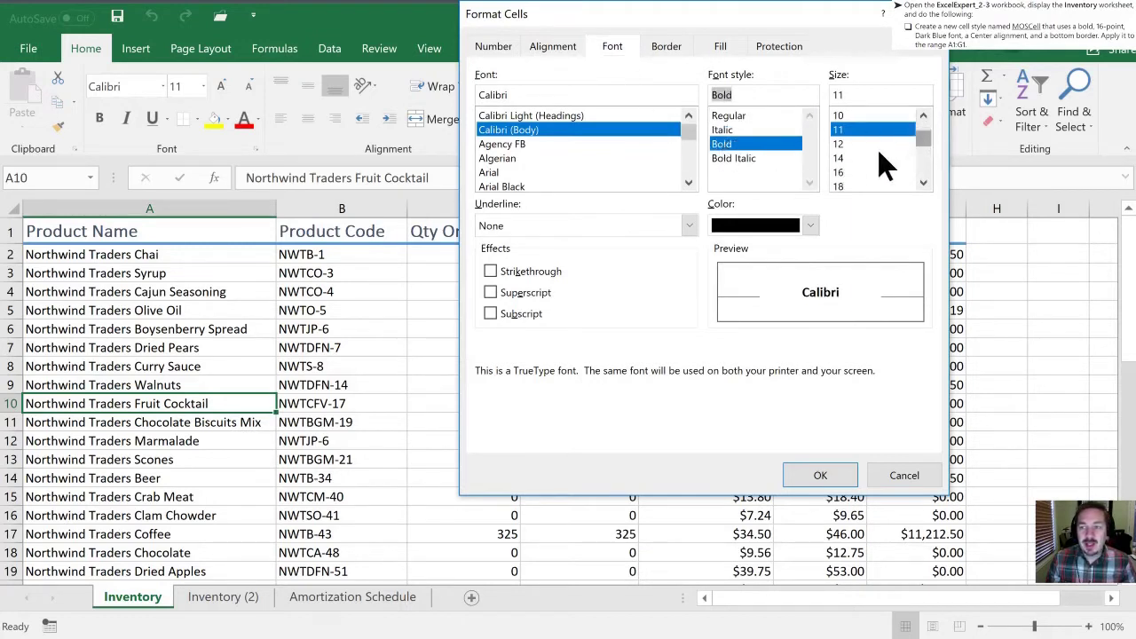
click(843, 172)
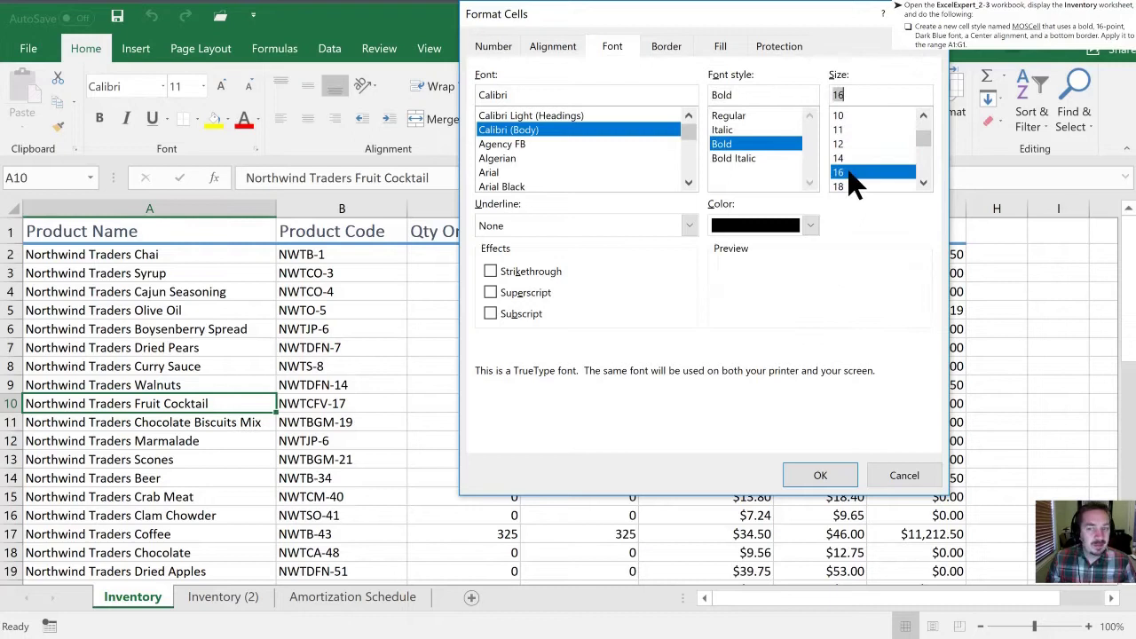
click(810, 226)
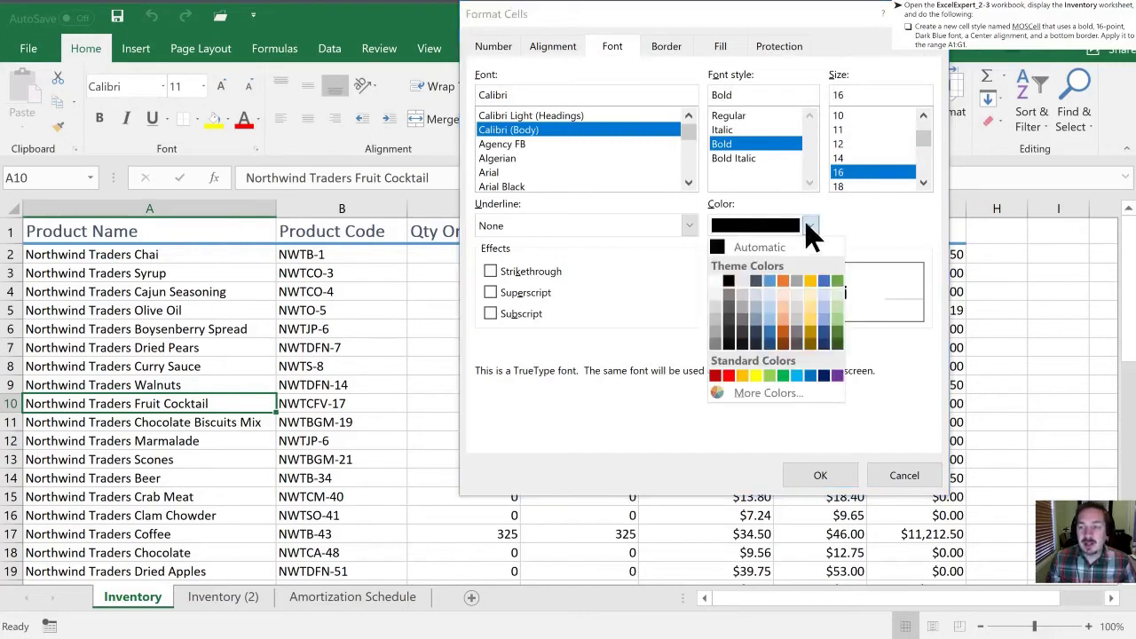
click(823, 377)
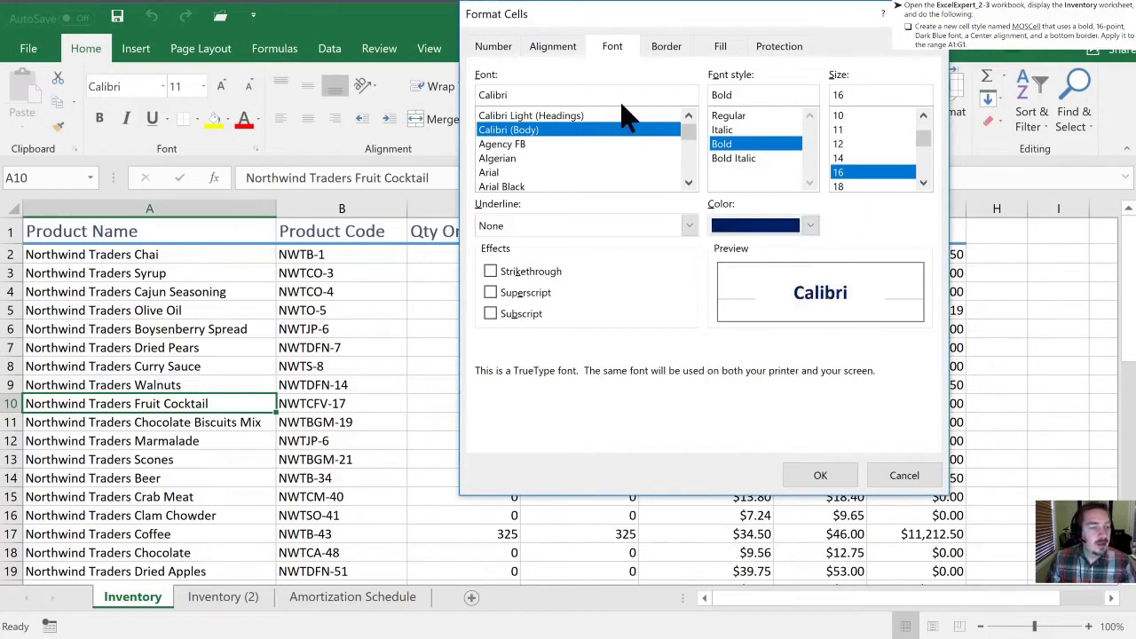
Step: Add a bottom border to the MOSCell style and save the style
click(666, 47)
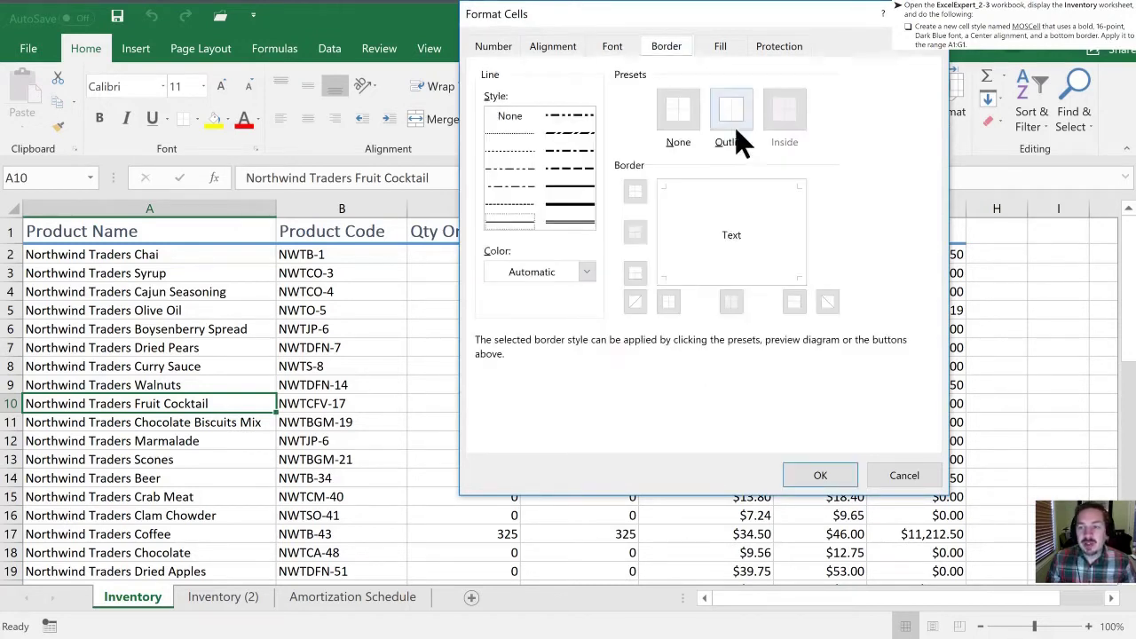
click(636, 269)
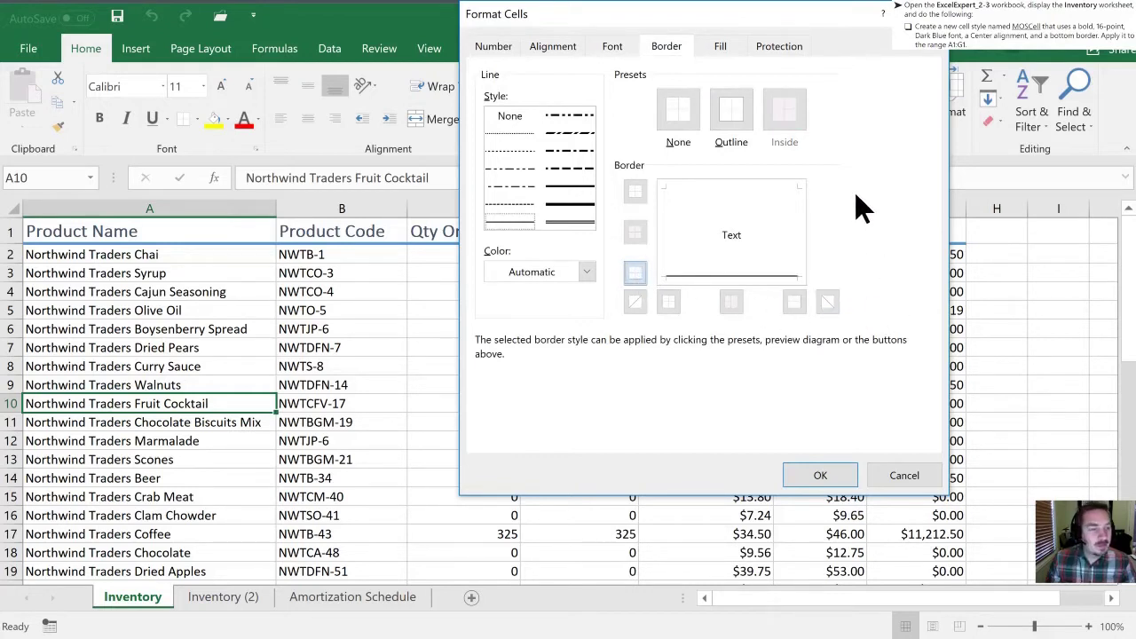
click(814, 477)
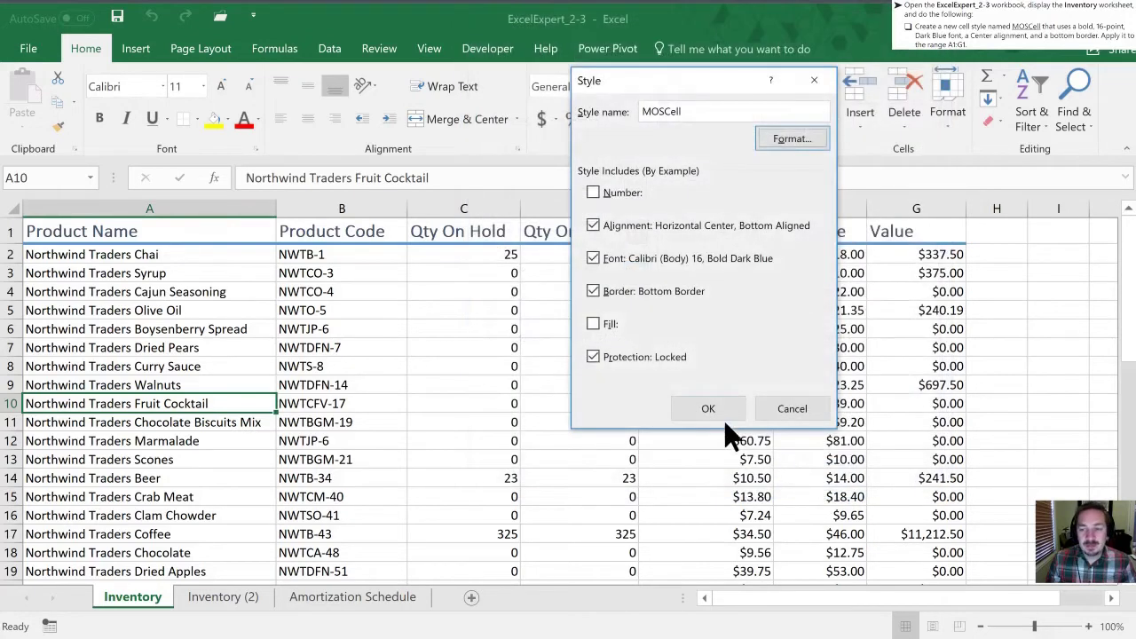
click(708, 411)
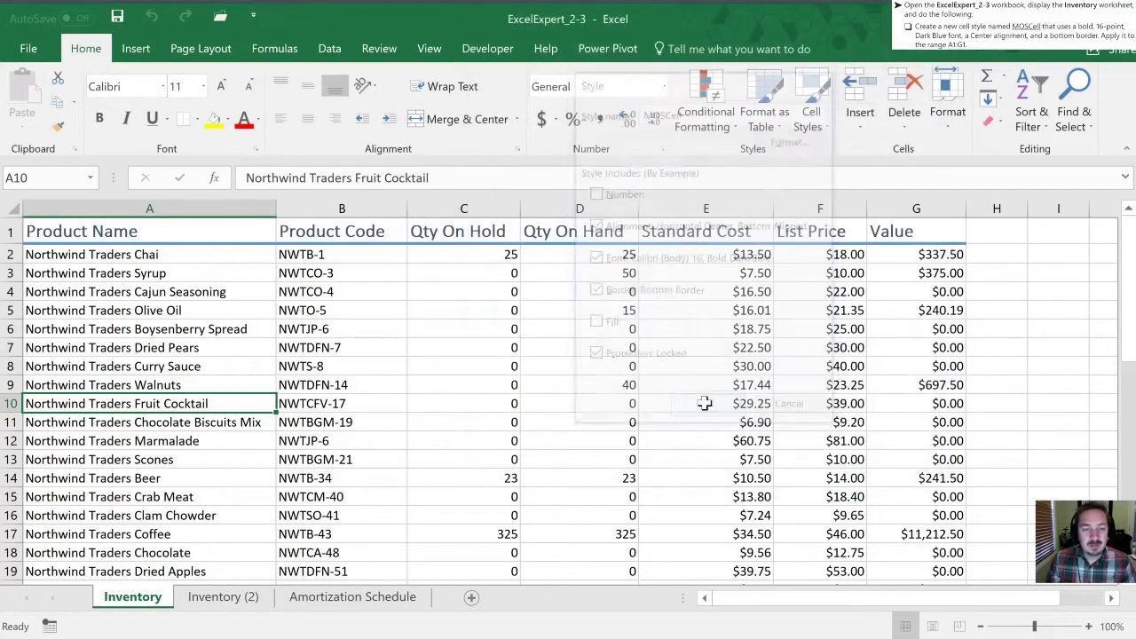
Step: Apply the MOSCell style to the header range A1:G1 on the Inventory worksheet
click(34, 231)
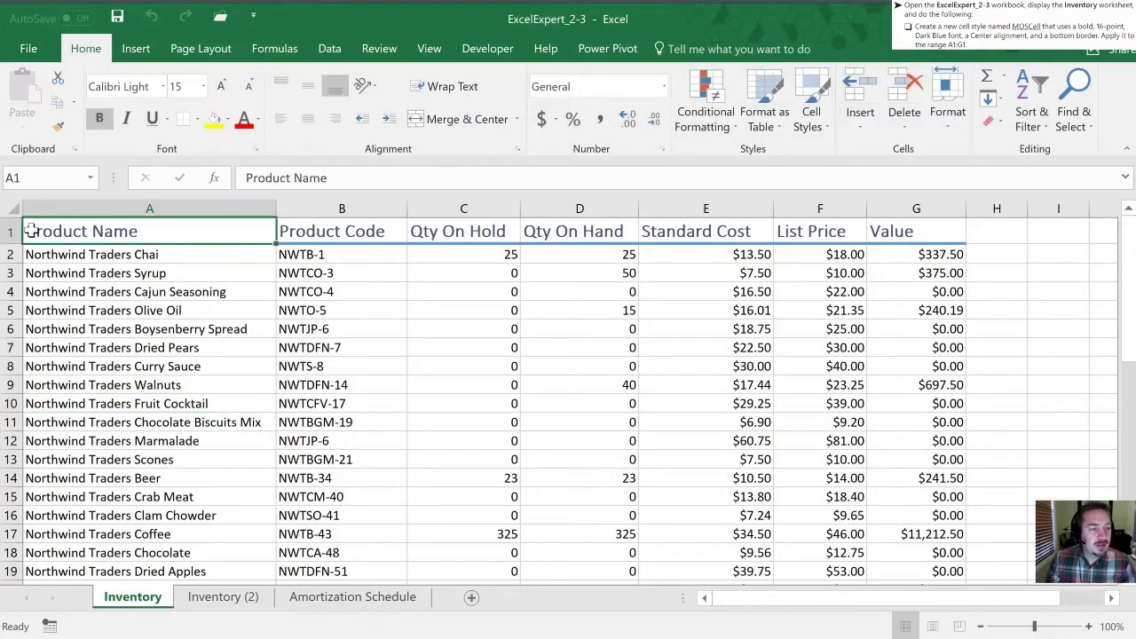
drag(35, 229, 928, 232)
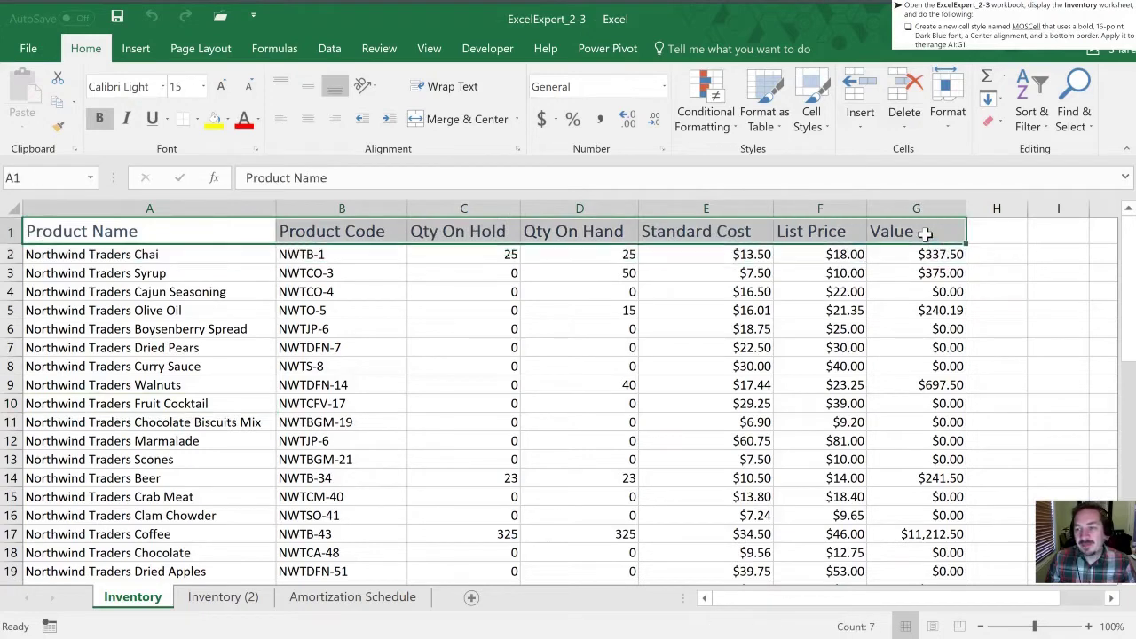
click(823, 120)
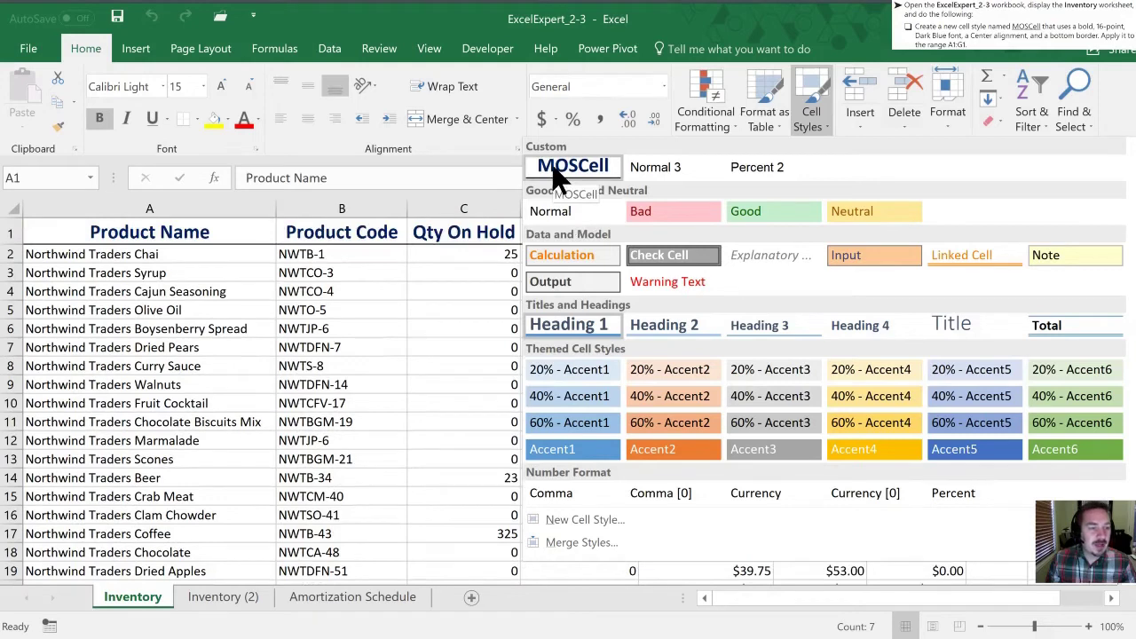
click(557, 176)
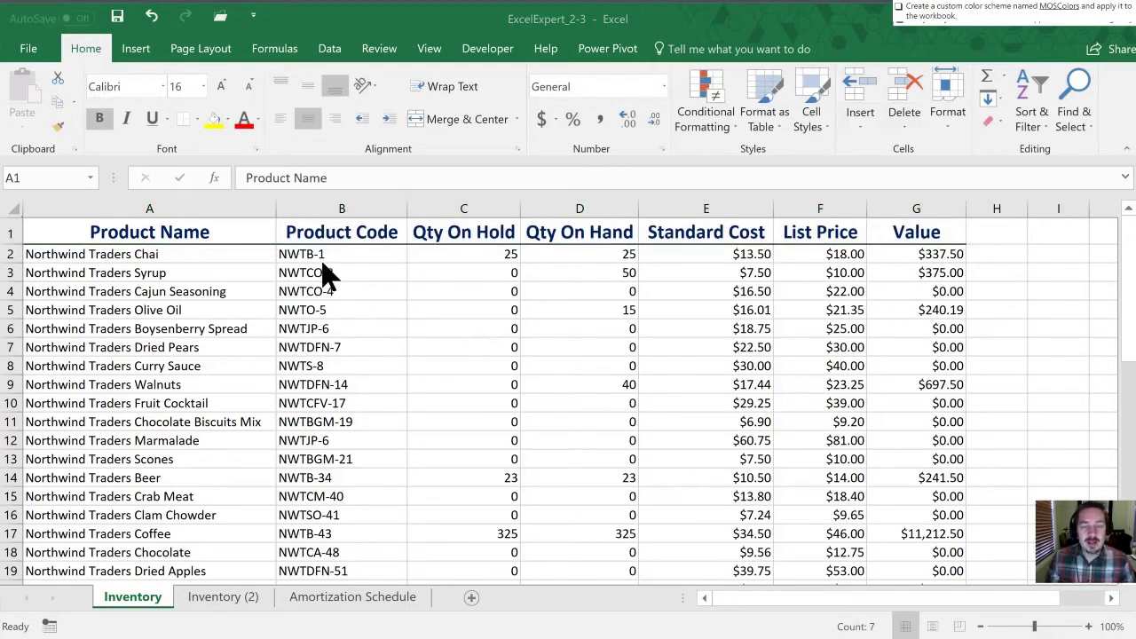
Step: Start a new custom theme color set for the workbook and name it MOSColors
click(199, 52)
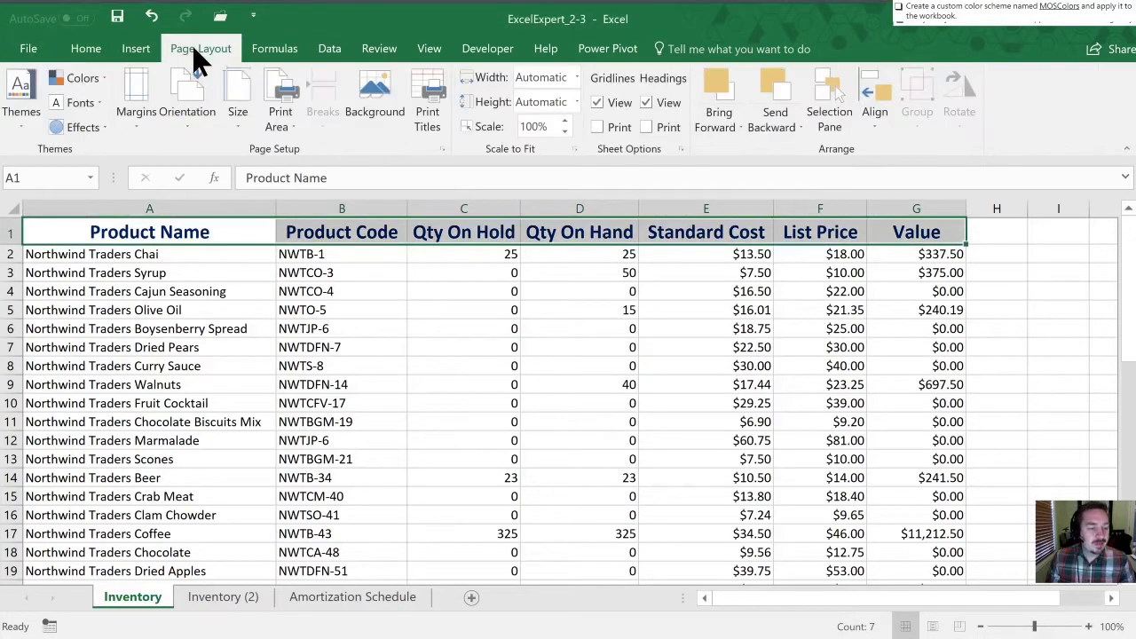
click(99, 78)
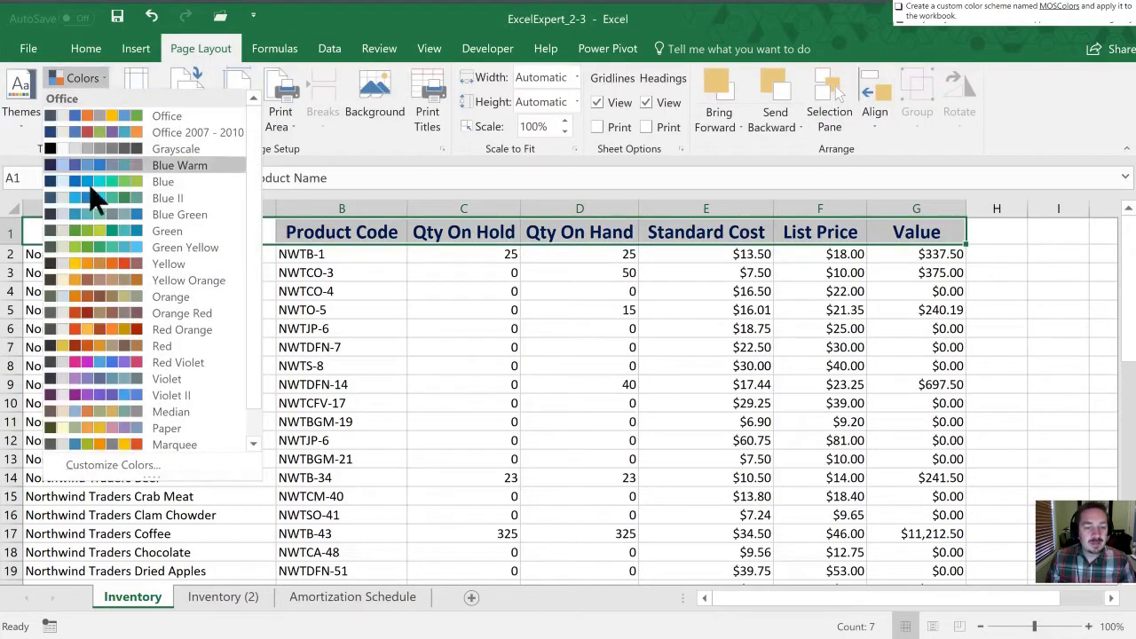
click(112, 466)
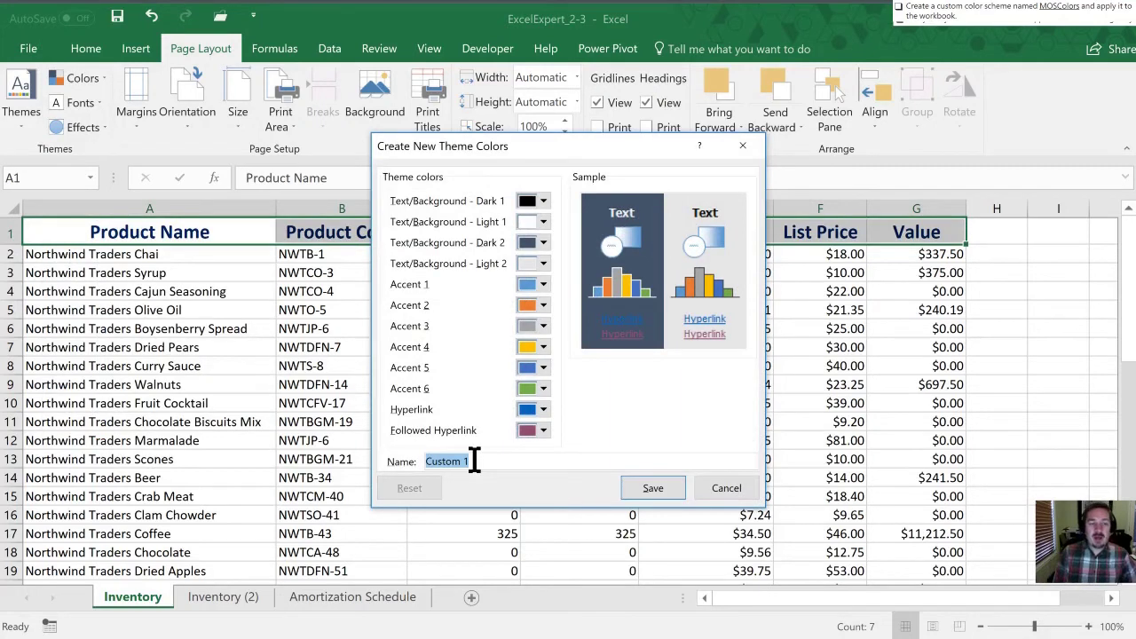
text(MOS)
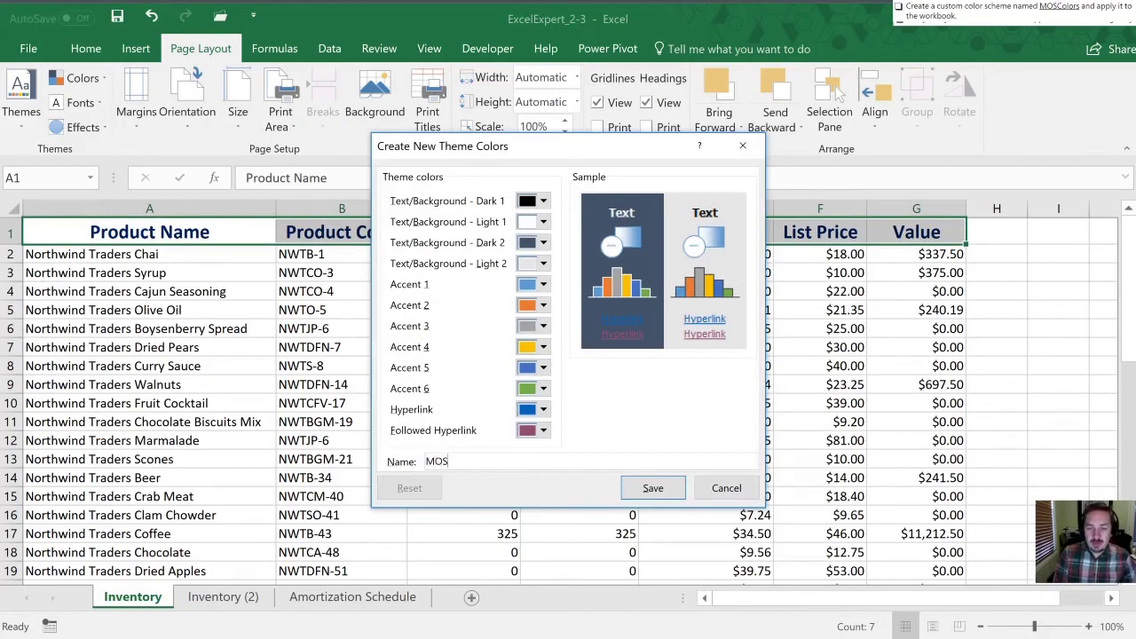
text(Colors)
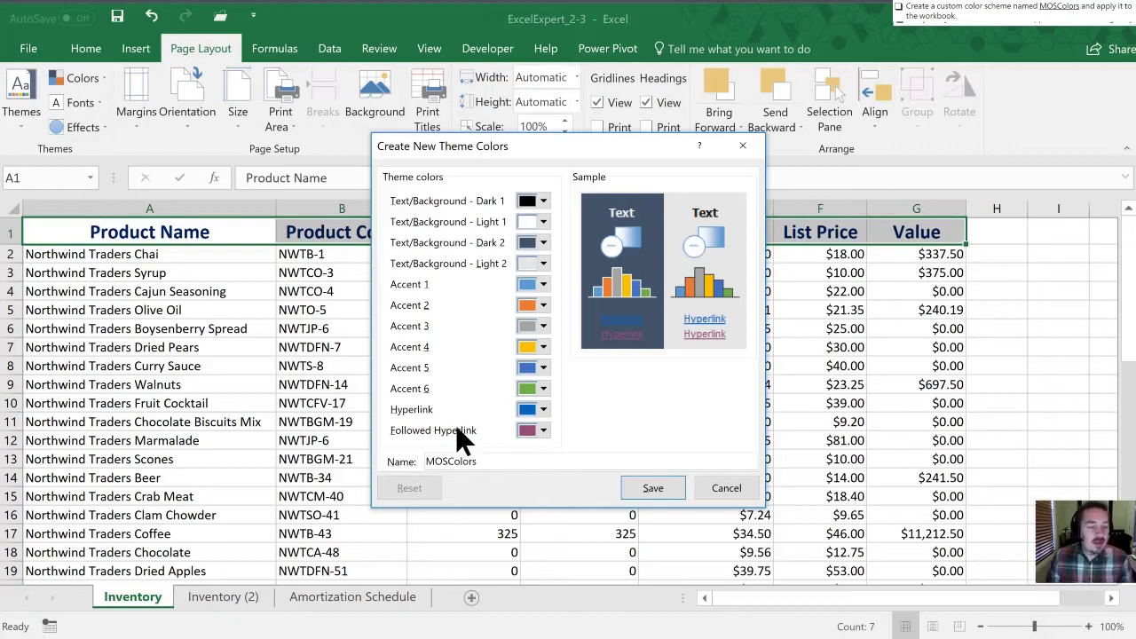
Step: Set Accent 1 to dark orange and Accent 5 to light plum in MOSColors, and save the color set
click(543, 285)
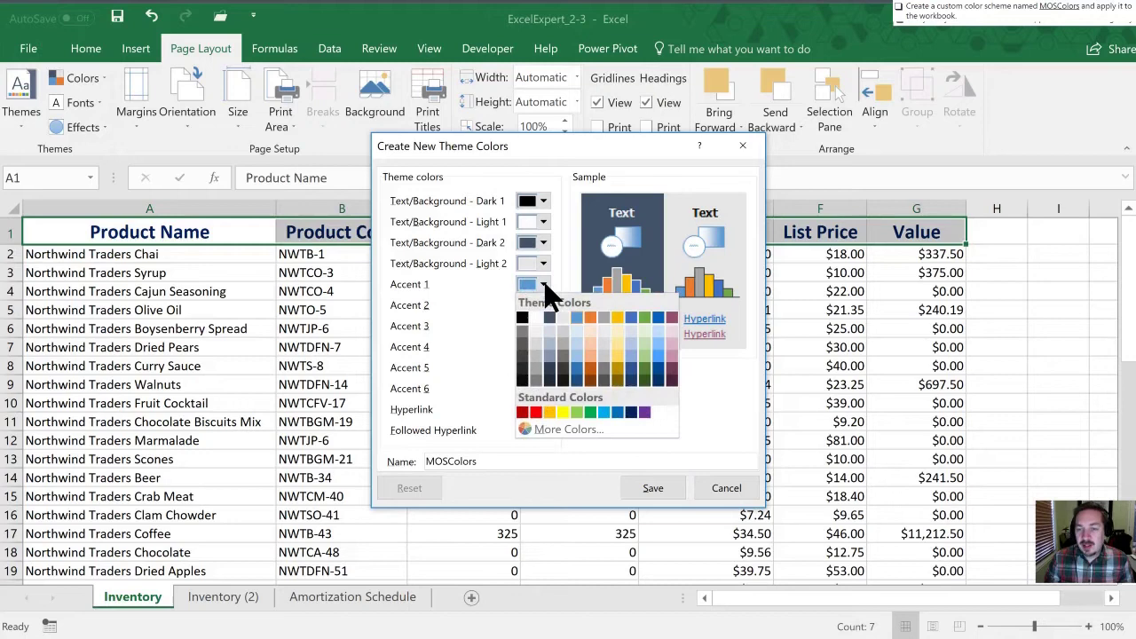
click(589, 366)
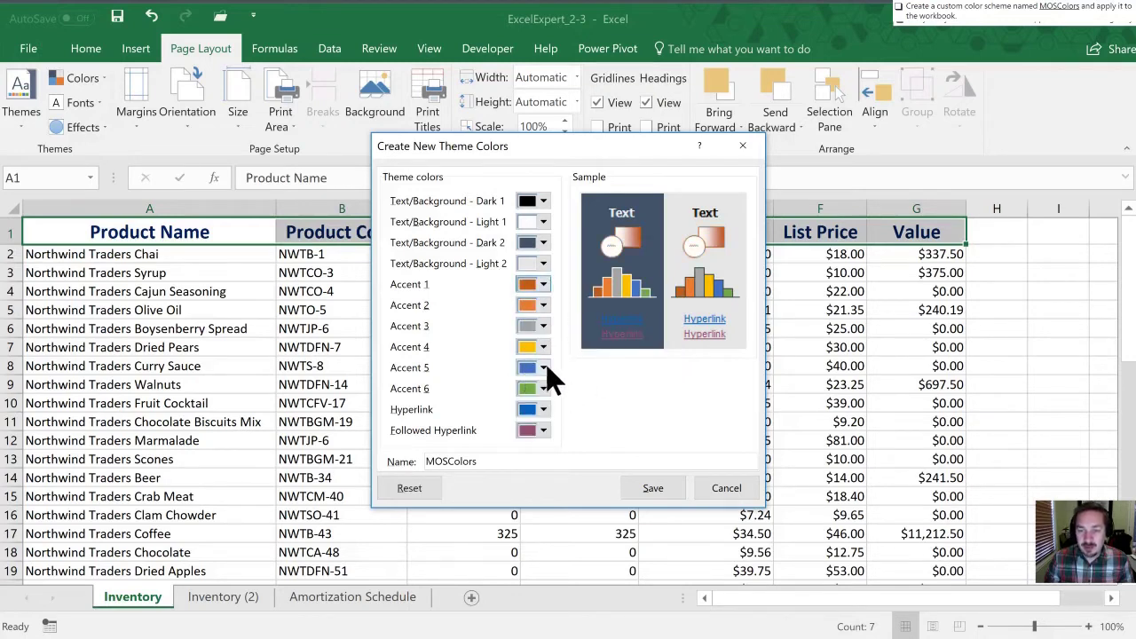
click(545, 368)
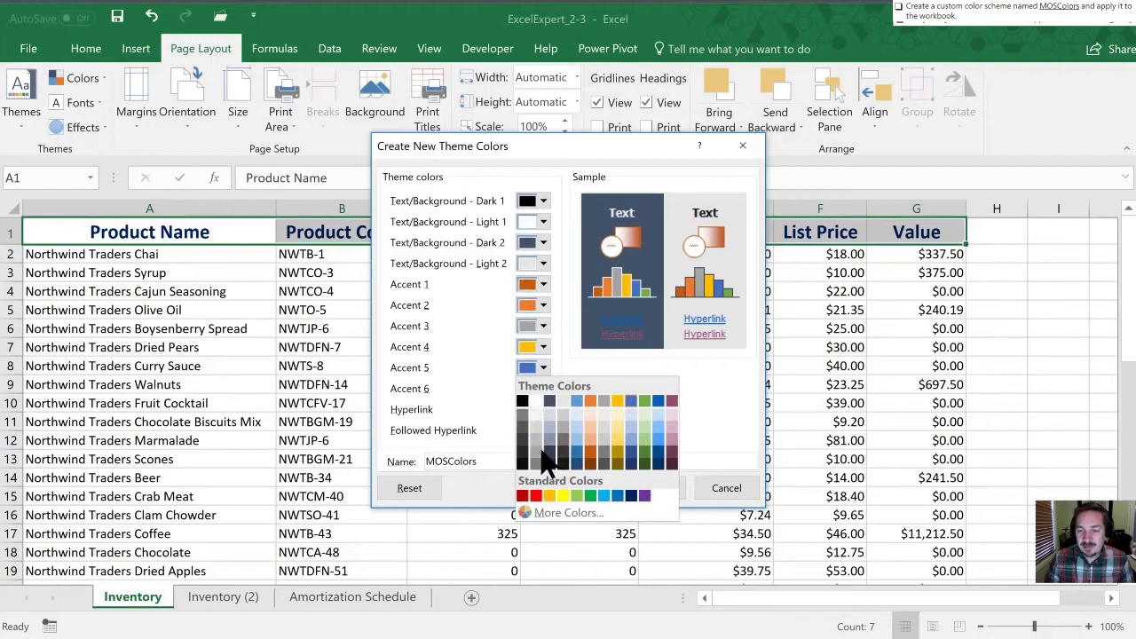
click(672, 437)
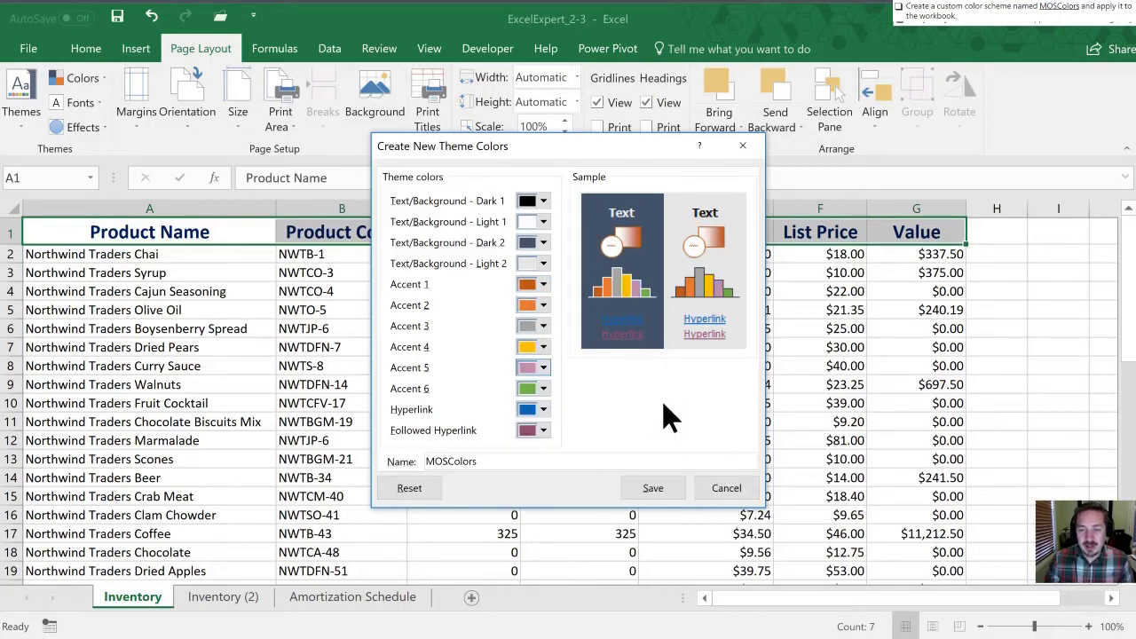
click(655, 491)
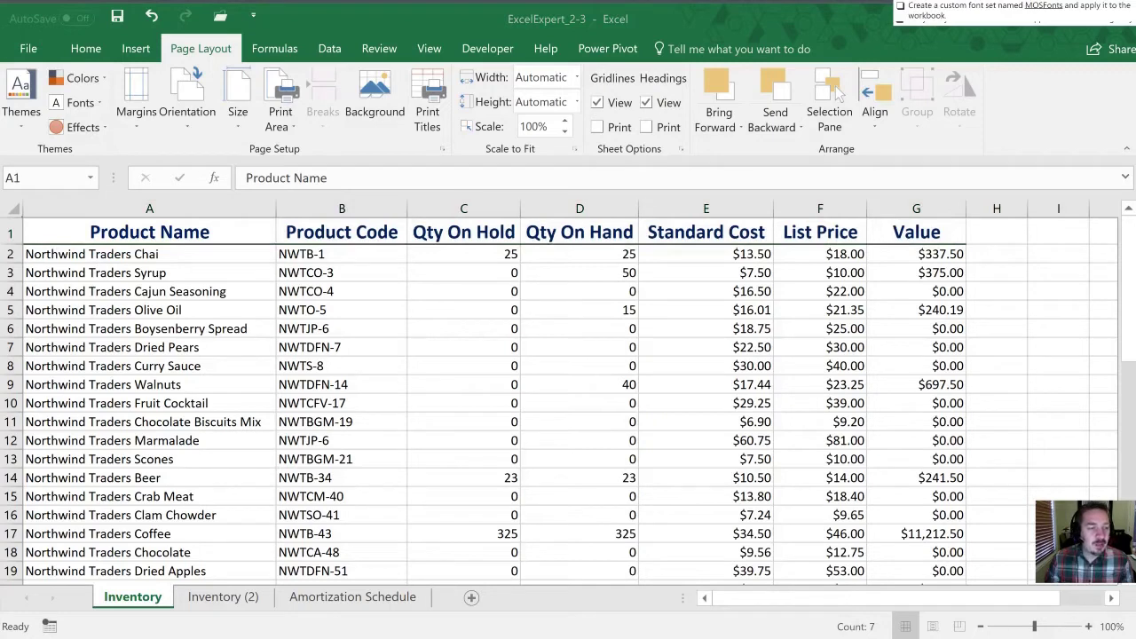
Step: Start a new custom theme font set for the workbook and name it MOSFonts
click(95, 101)
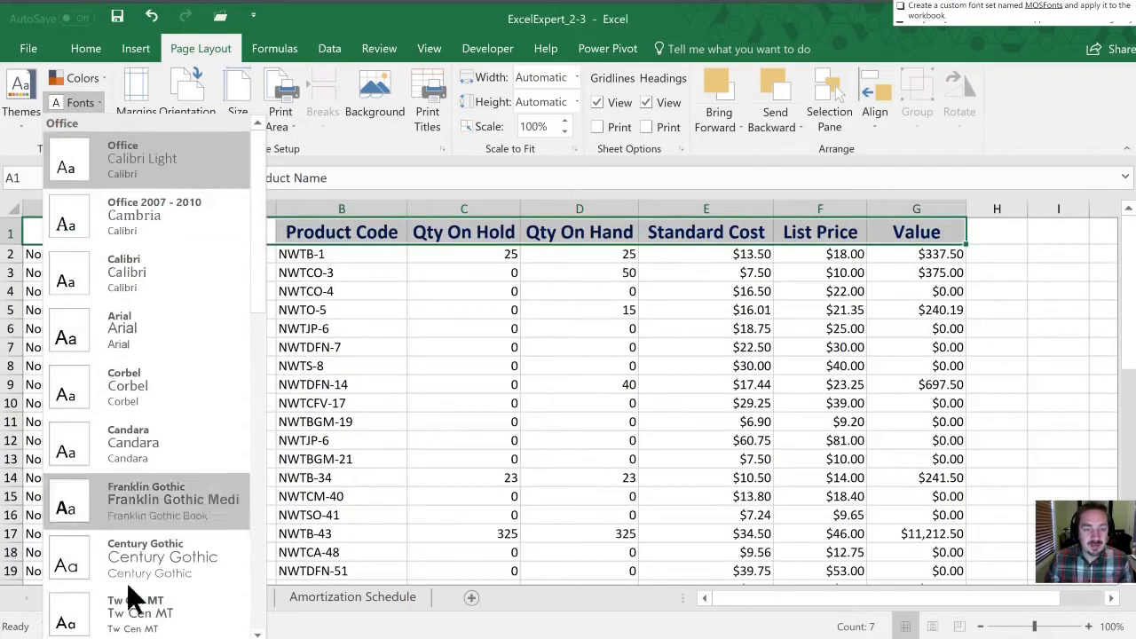
click(142, 632)
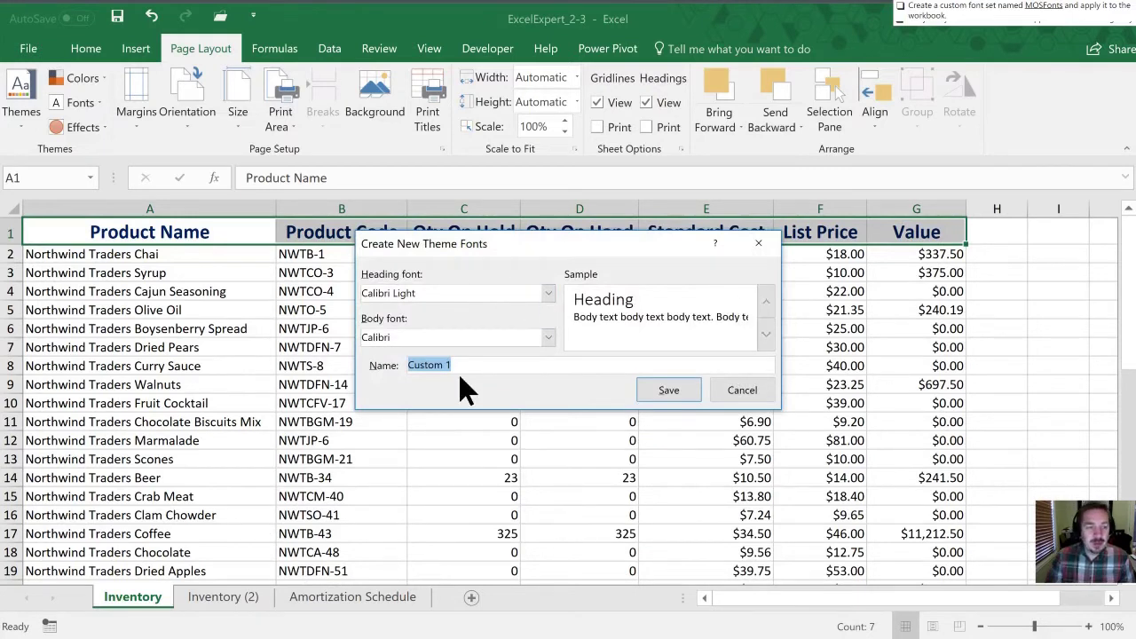
text(MOSFonts)
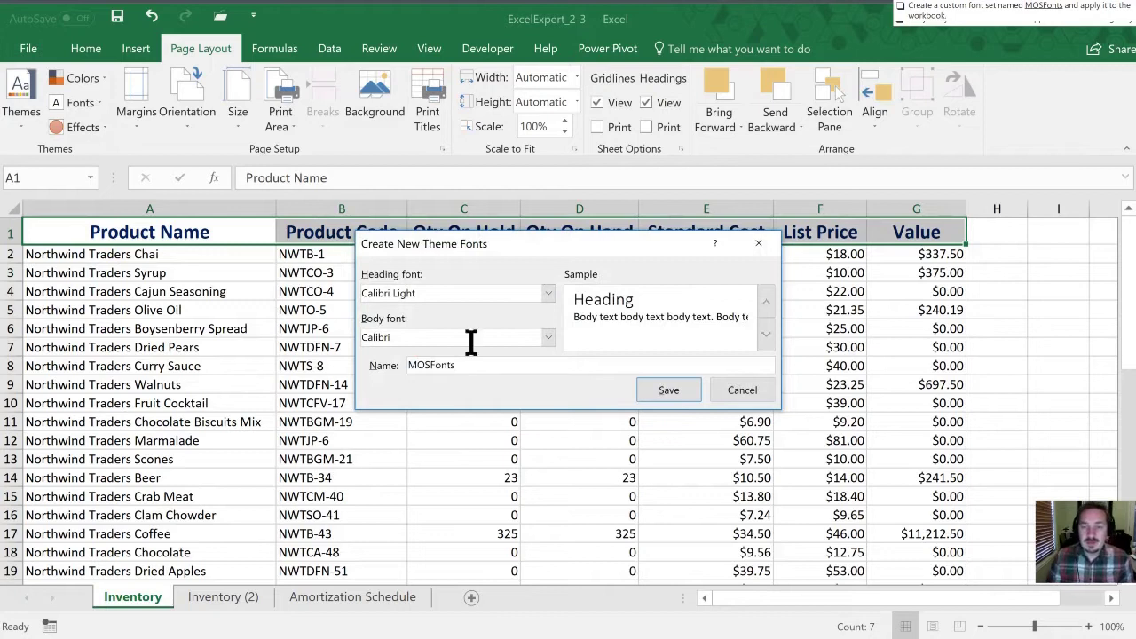
Step: Set the MOSFonts heading font to Broadway and body font to Corbel, and save the font set
click(548, 291)
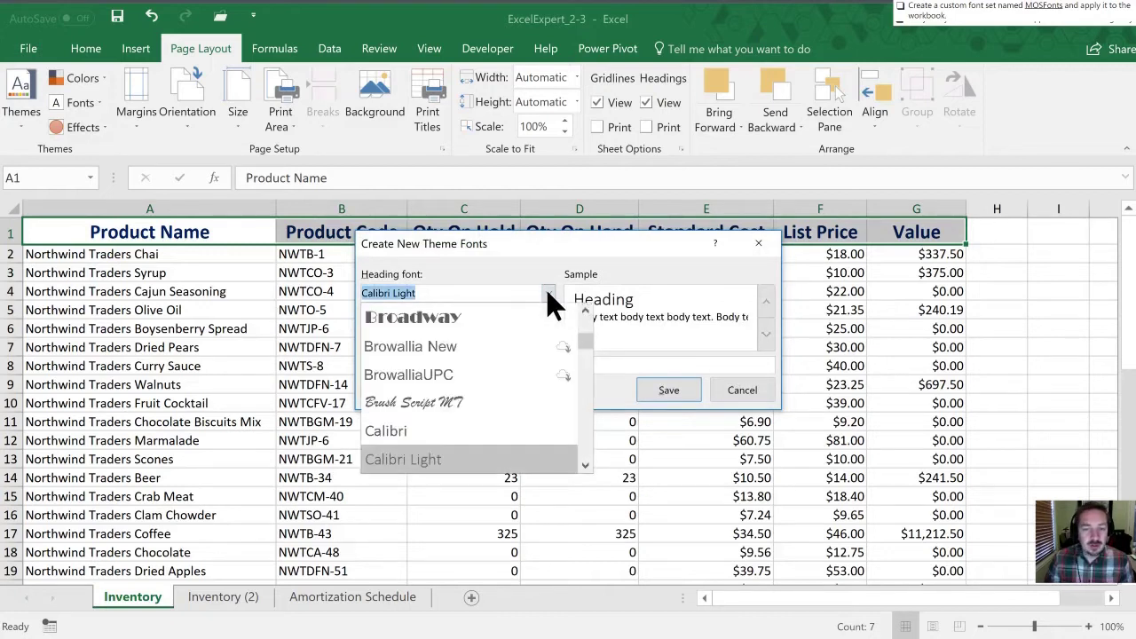
click(445, 318)
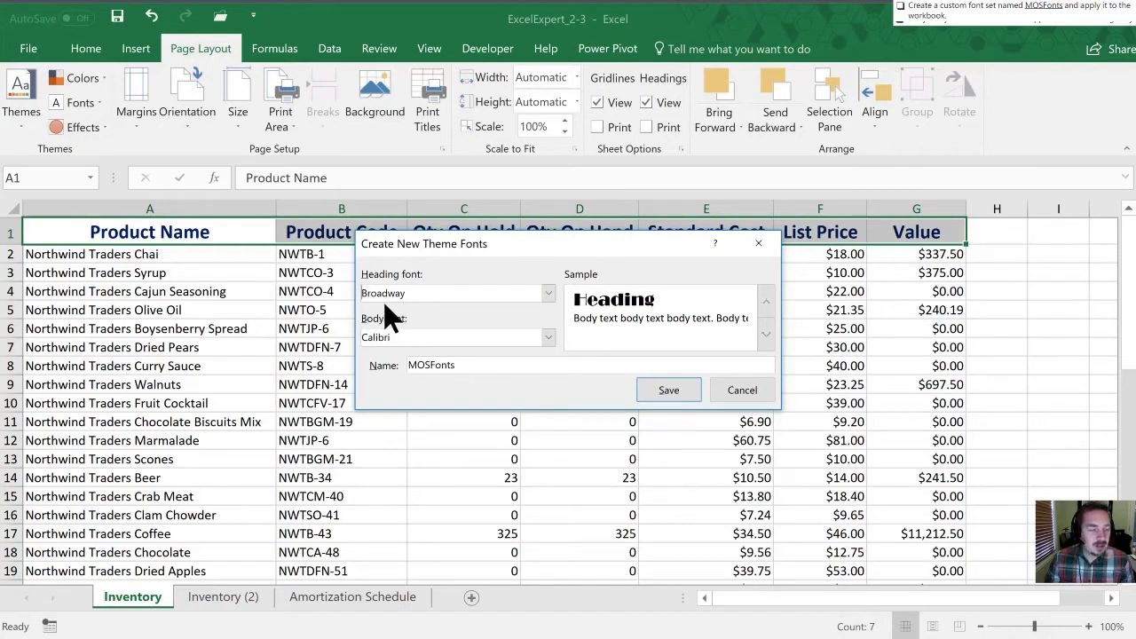
click(548, 337)
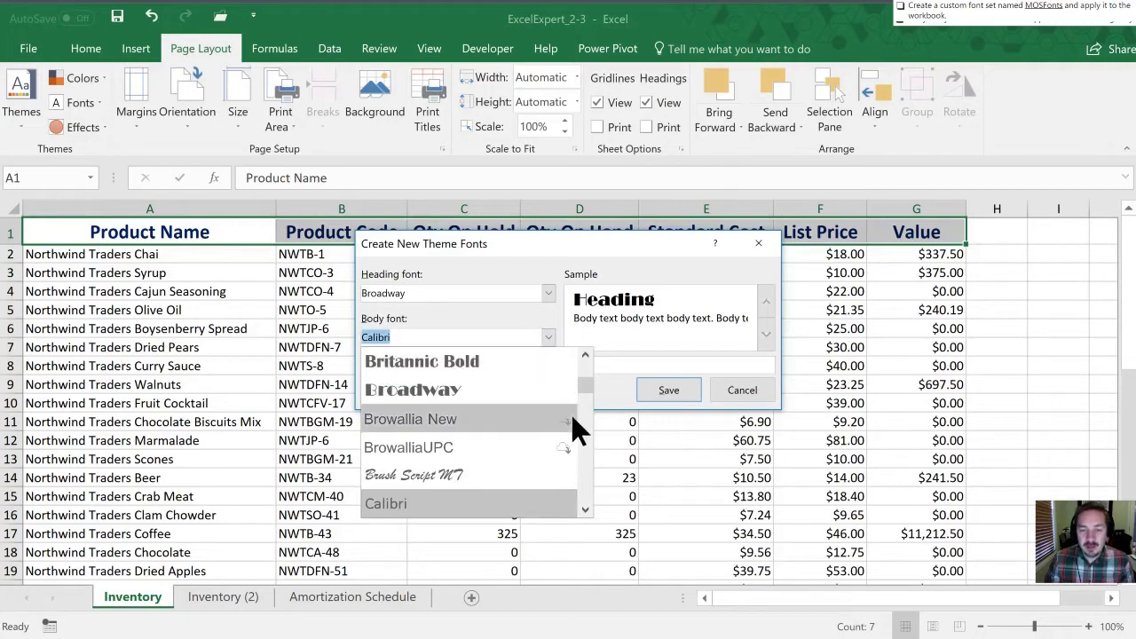
drag(583, 387, 587, 400)
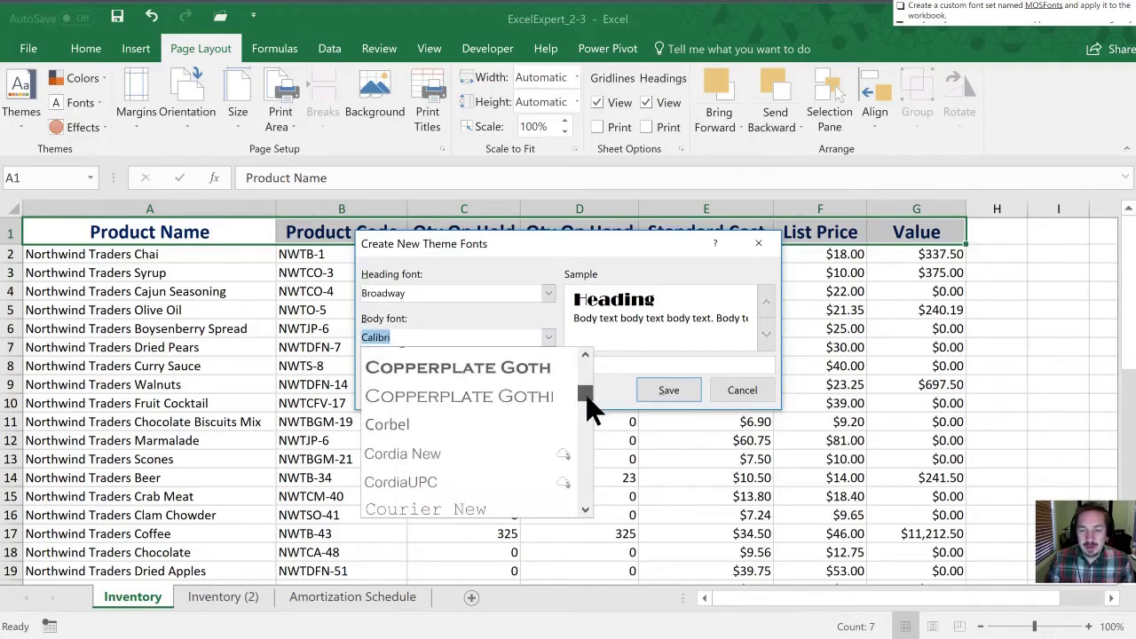
click(402, 425)
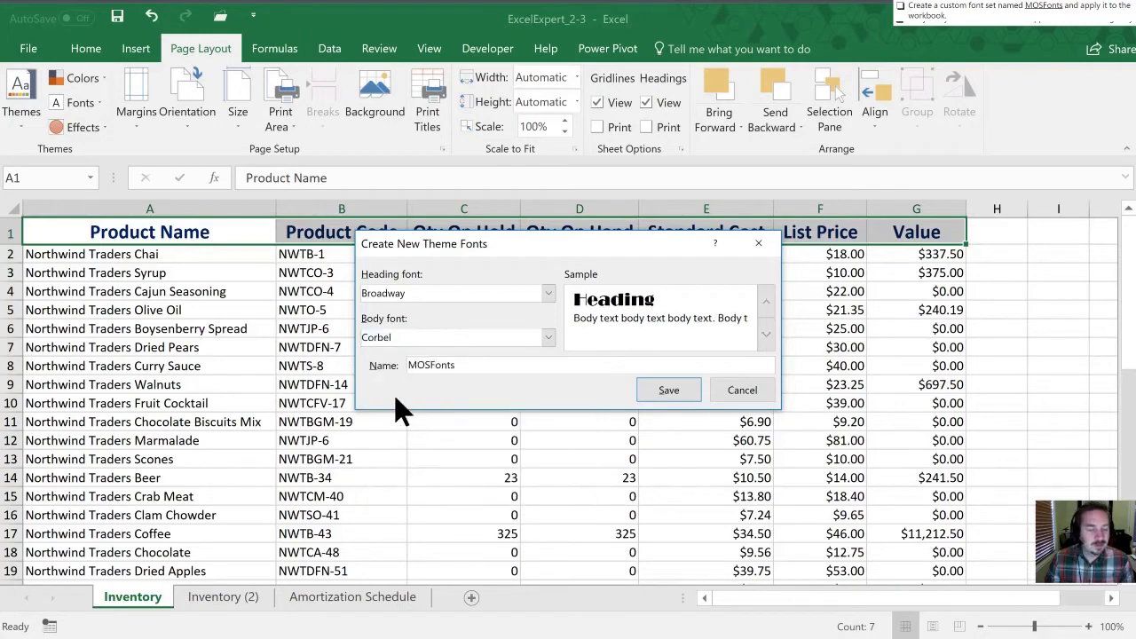
click(654, 388)
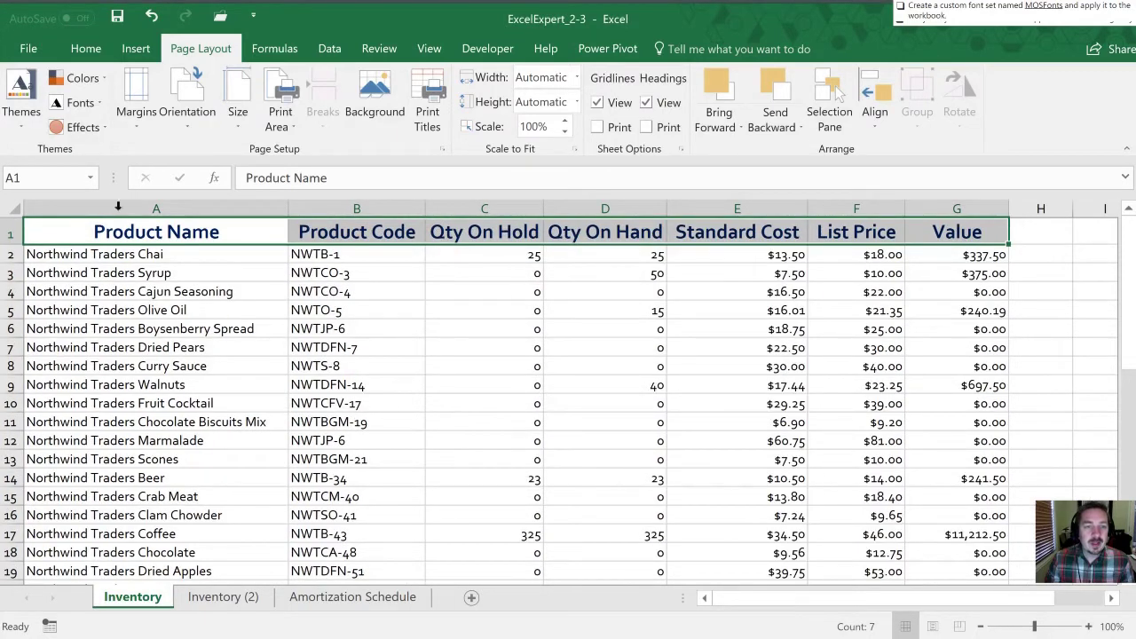
Step: Apply the custom MOSFonts font set to the workbook
click(89, 104)
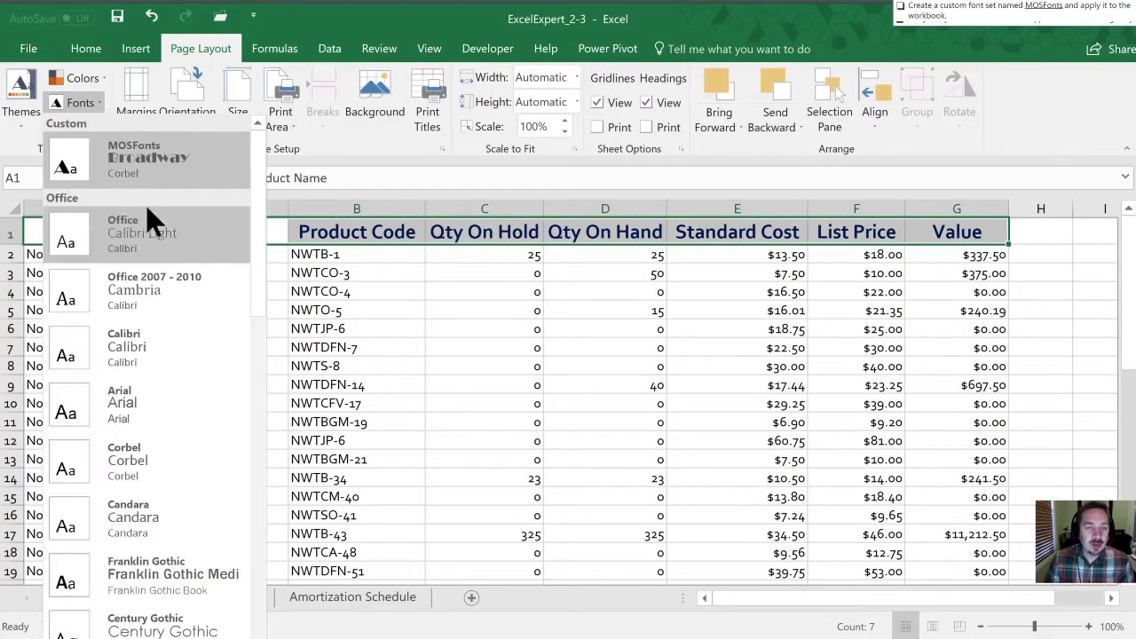
click(74, 182)
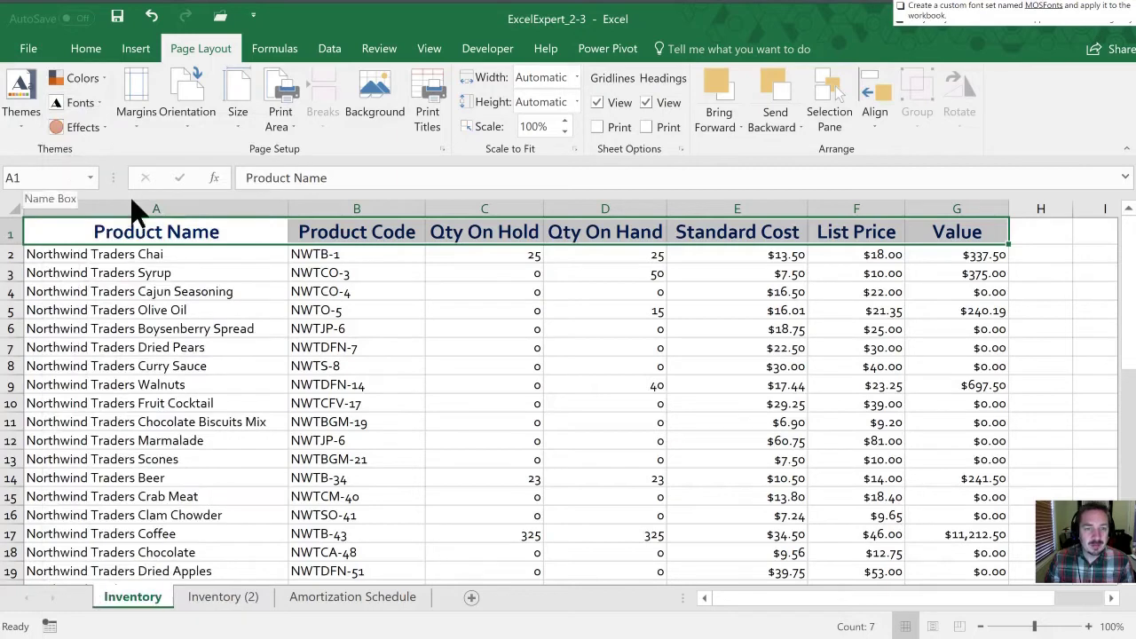
click(44, 276)
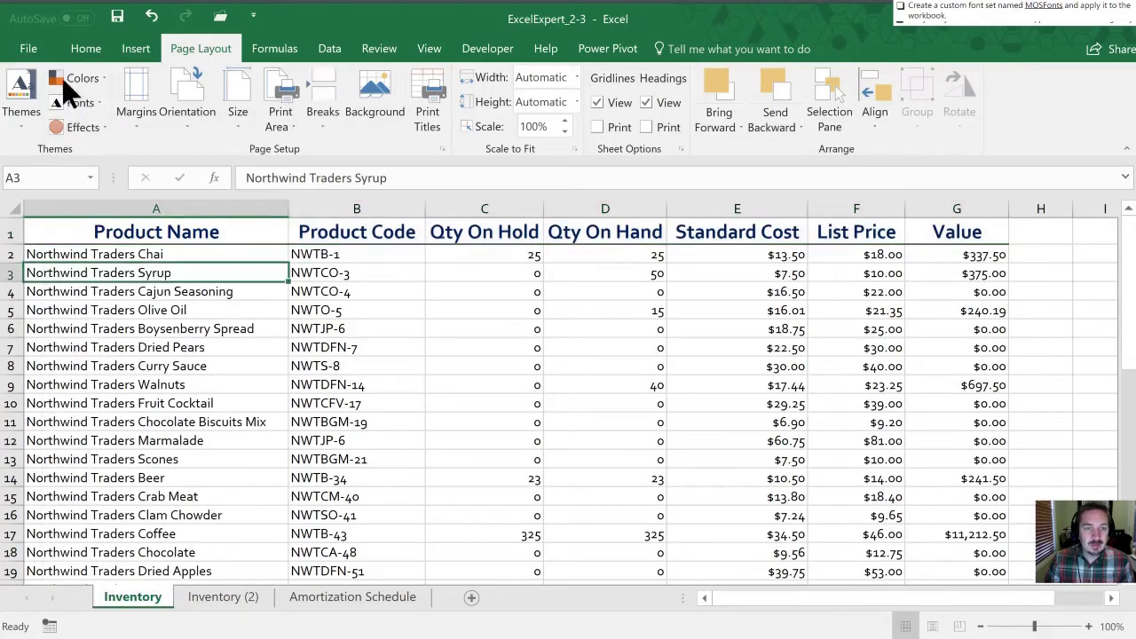
Step: Examine the fonts used in the header row and data cells, and the available cell styles
click(85, 48)
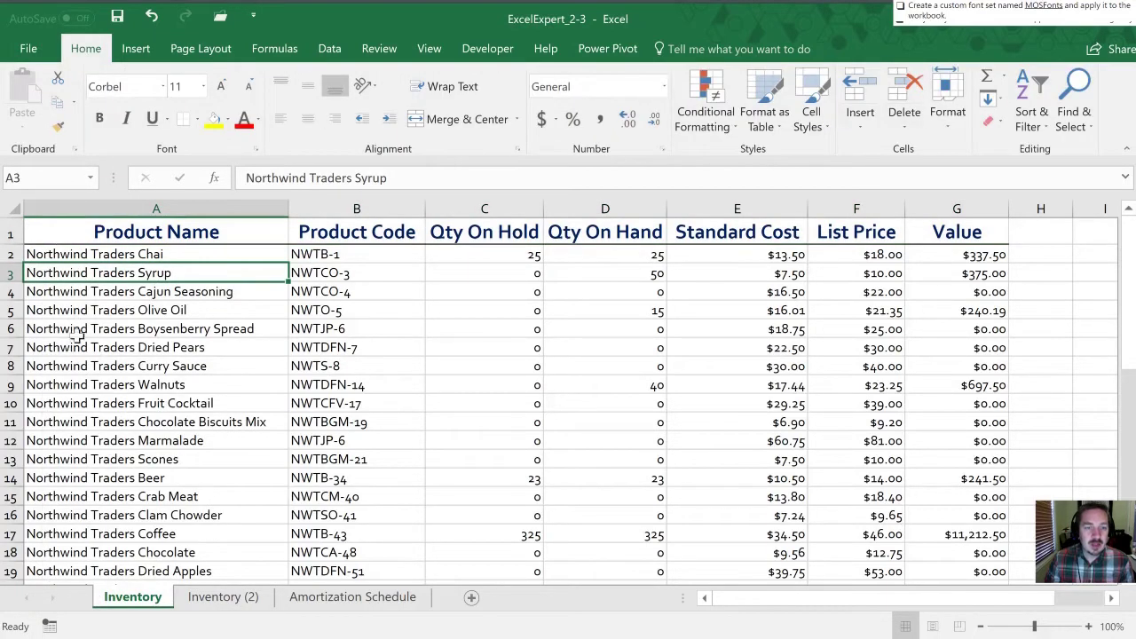
click(71, 229)
click(10, 233)
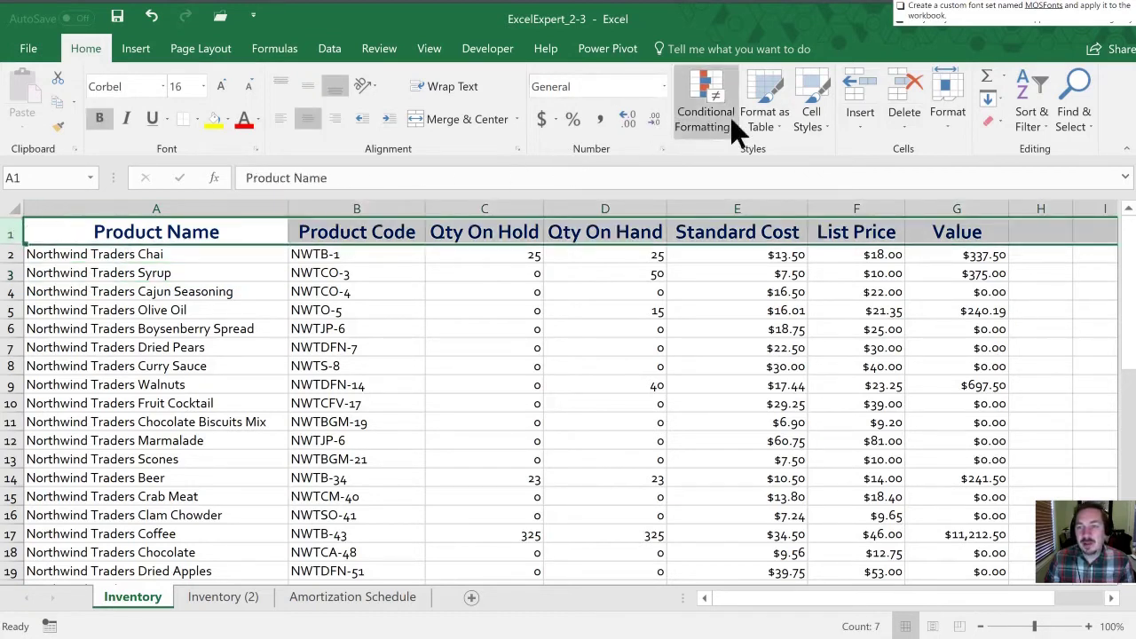
click(488, 478)
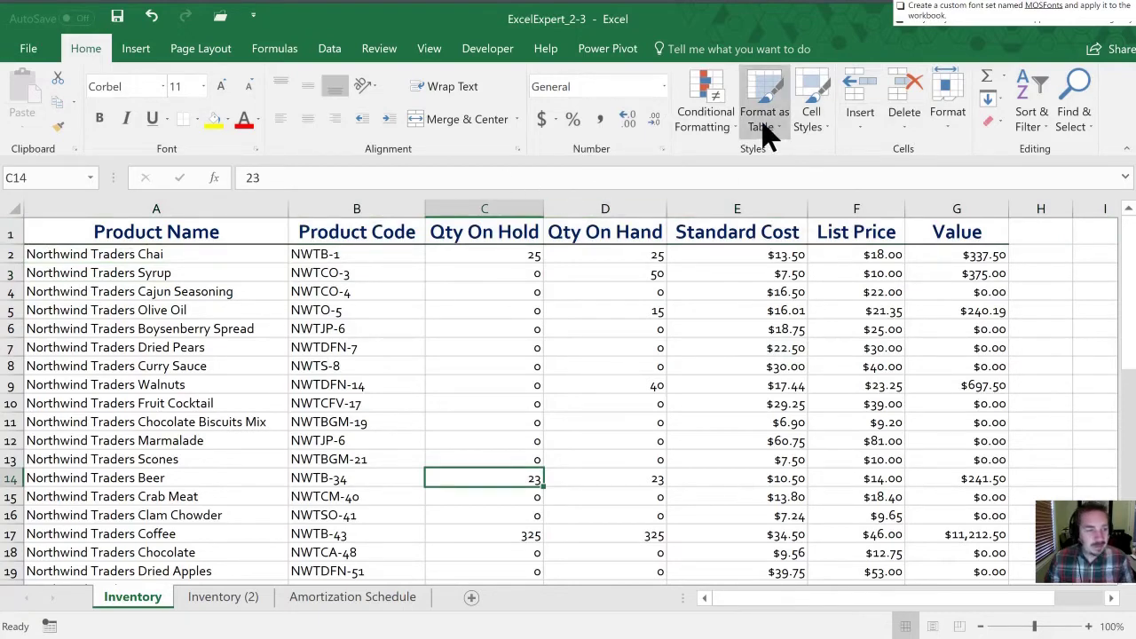
click(811, 124)
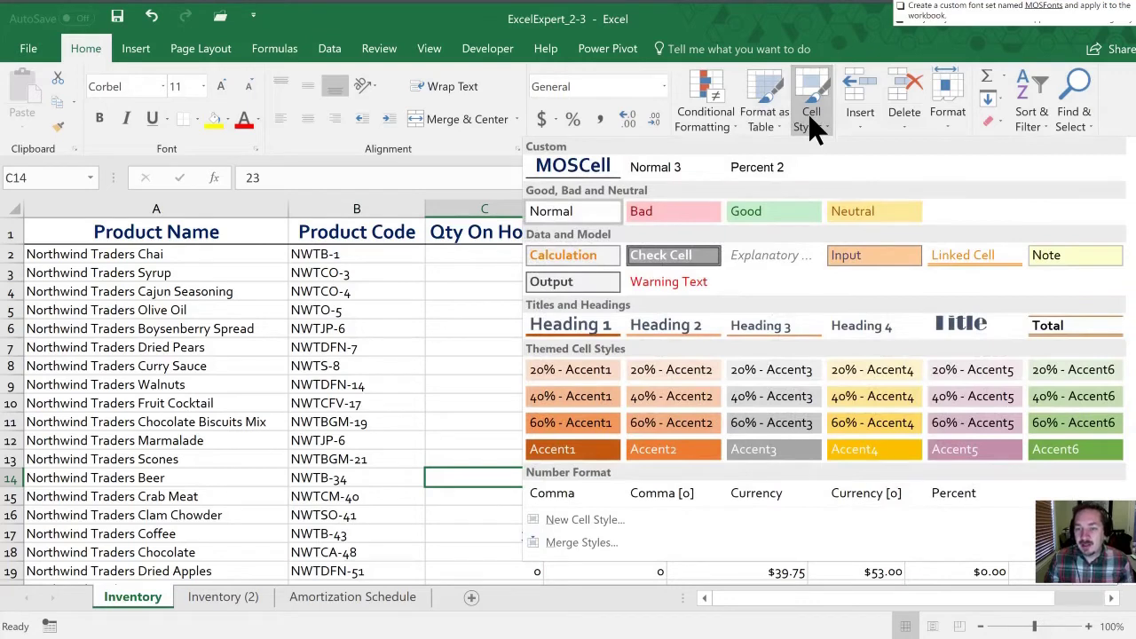
click(953, 492)
Step: Try the Title cell style on cell B3, and undo it
click(321, 272)
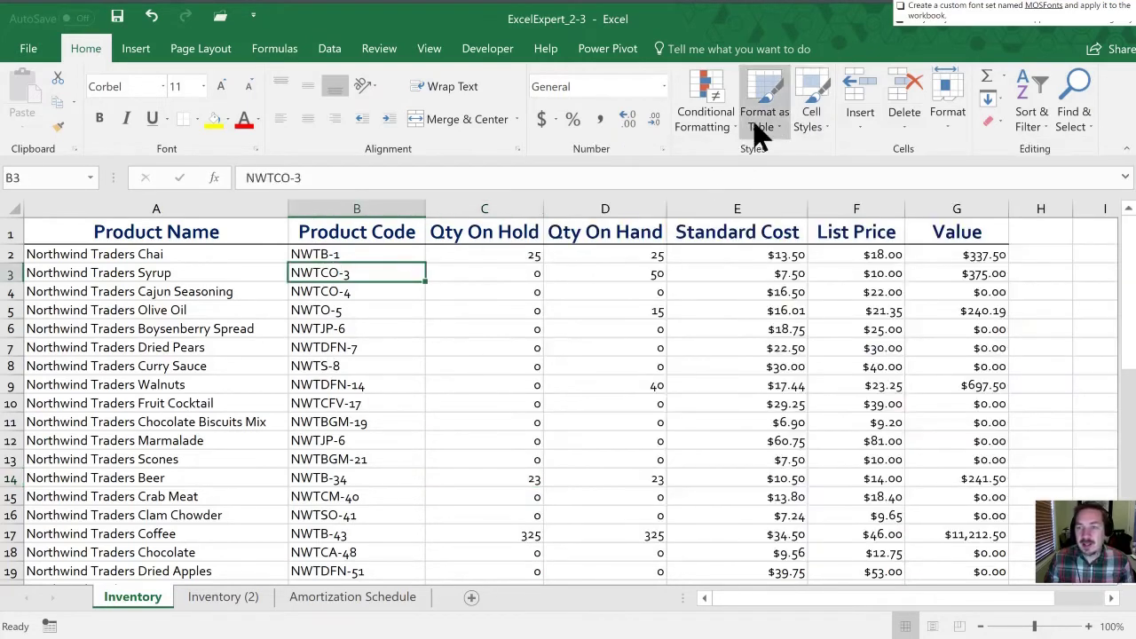
click(811, 118)
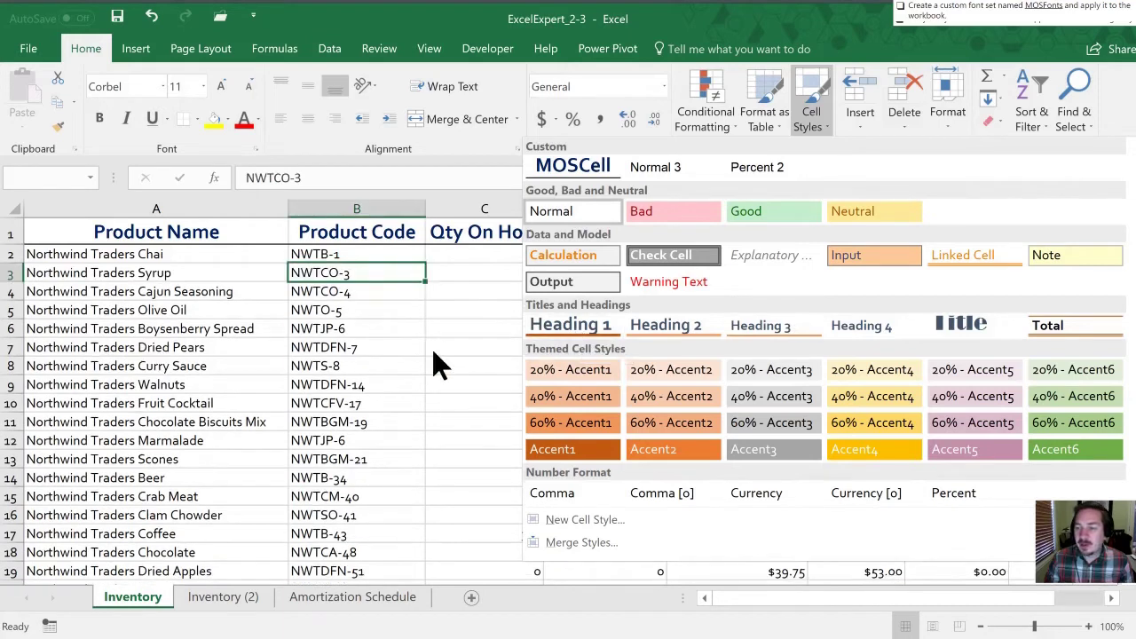
click(963, 335)
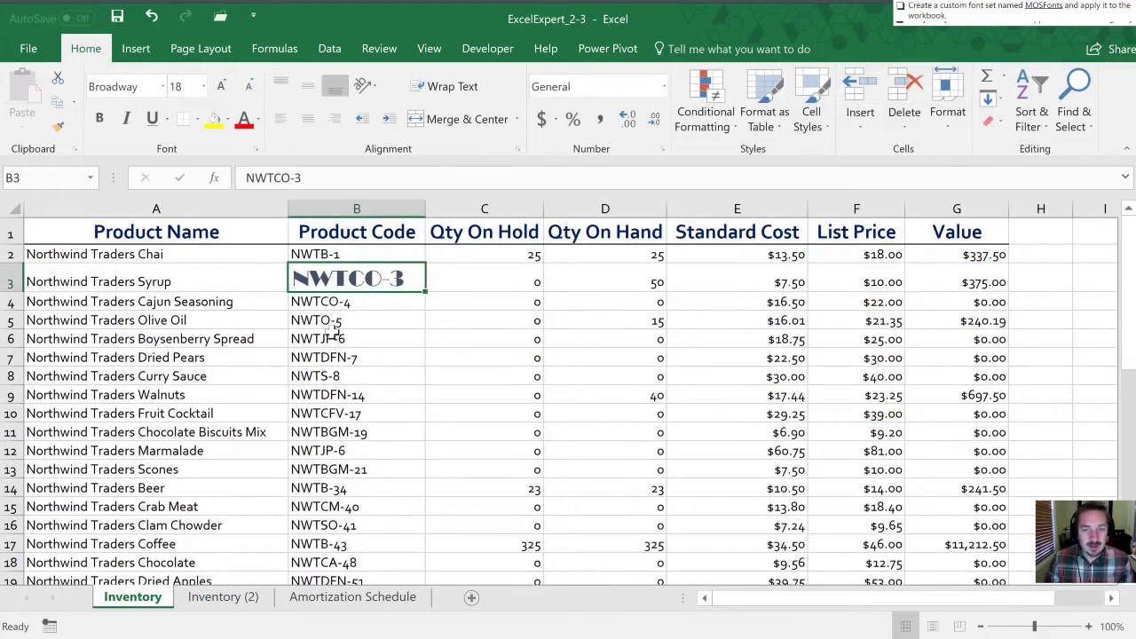
click(151, 17)
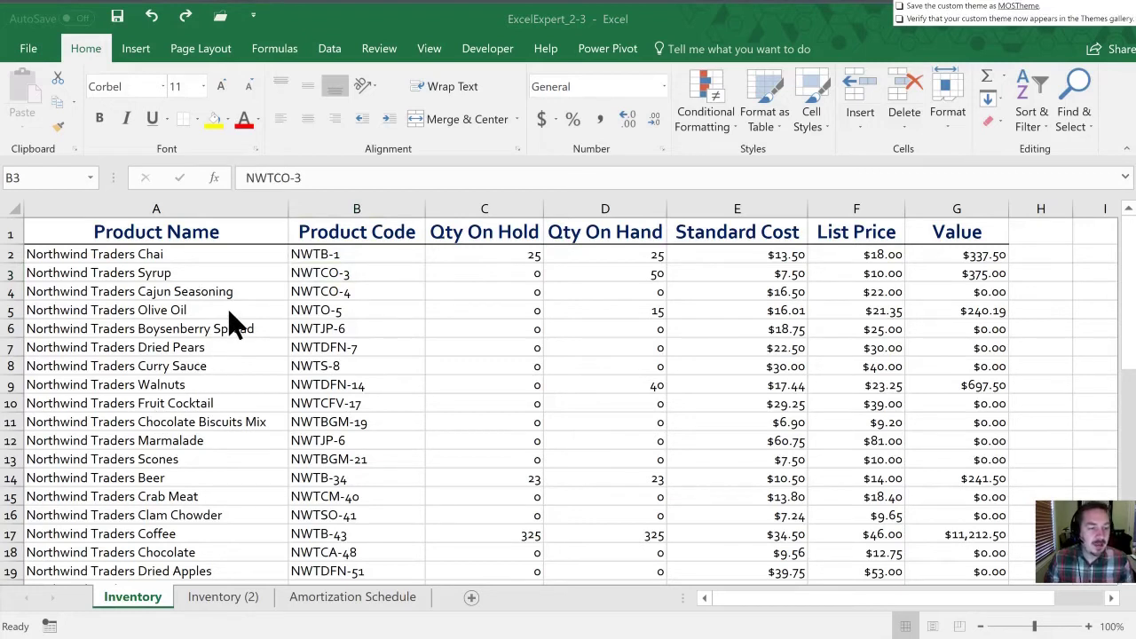
Step: Save the workbook's current theme as a custom Office theme named MOSTheme
click(192, 51)
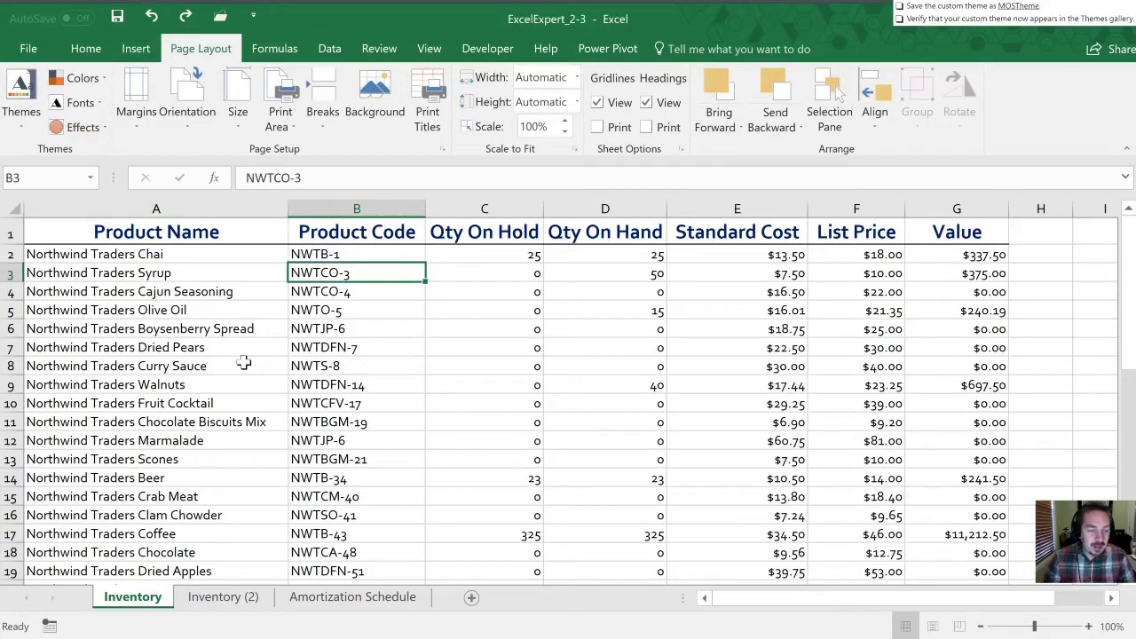
click(18, 119)
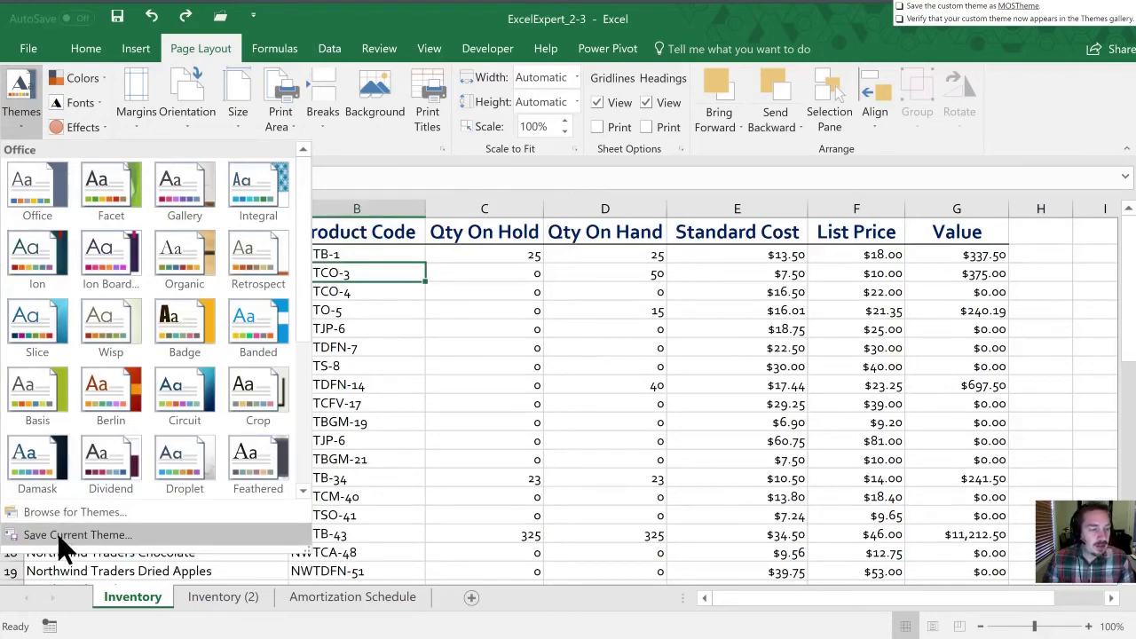
click(60, 536)
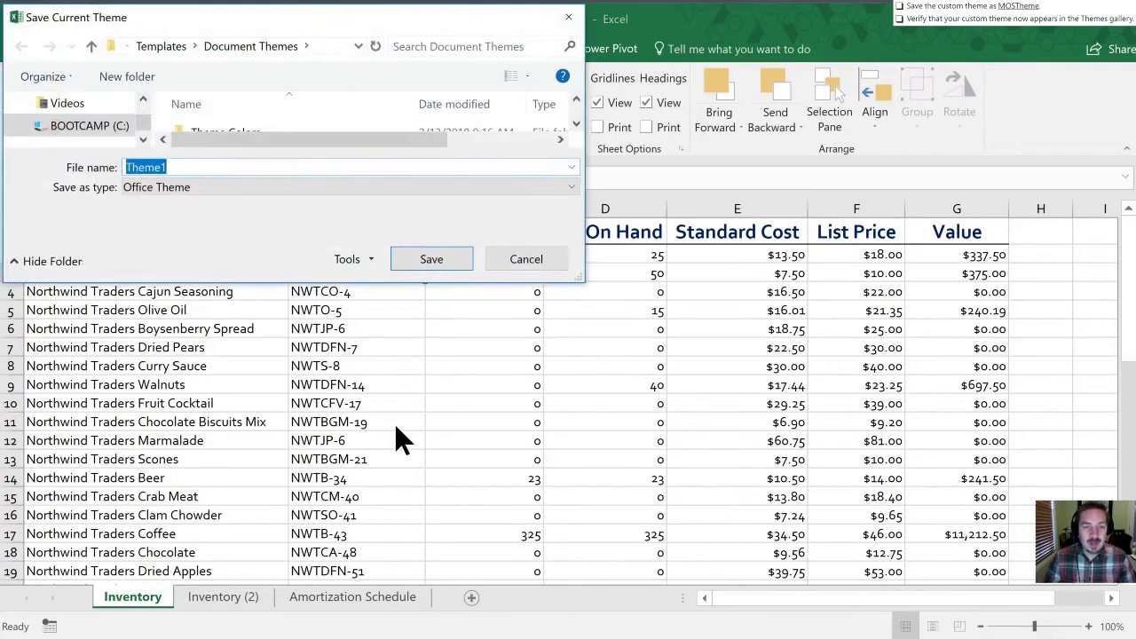
text(MOSTheme)
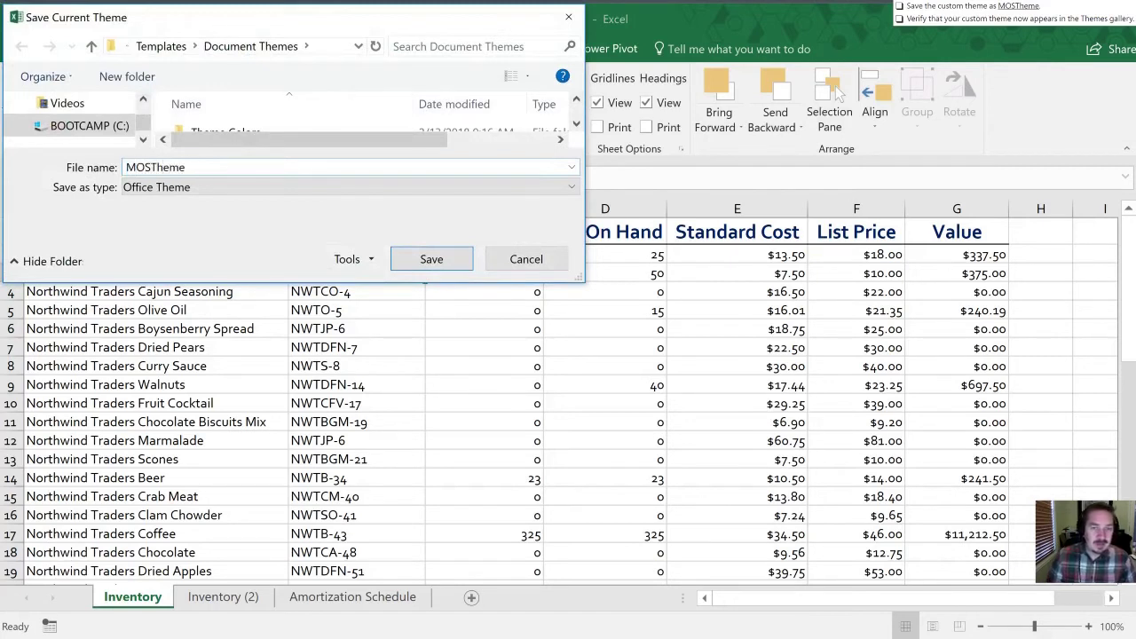
click(431, 260)
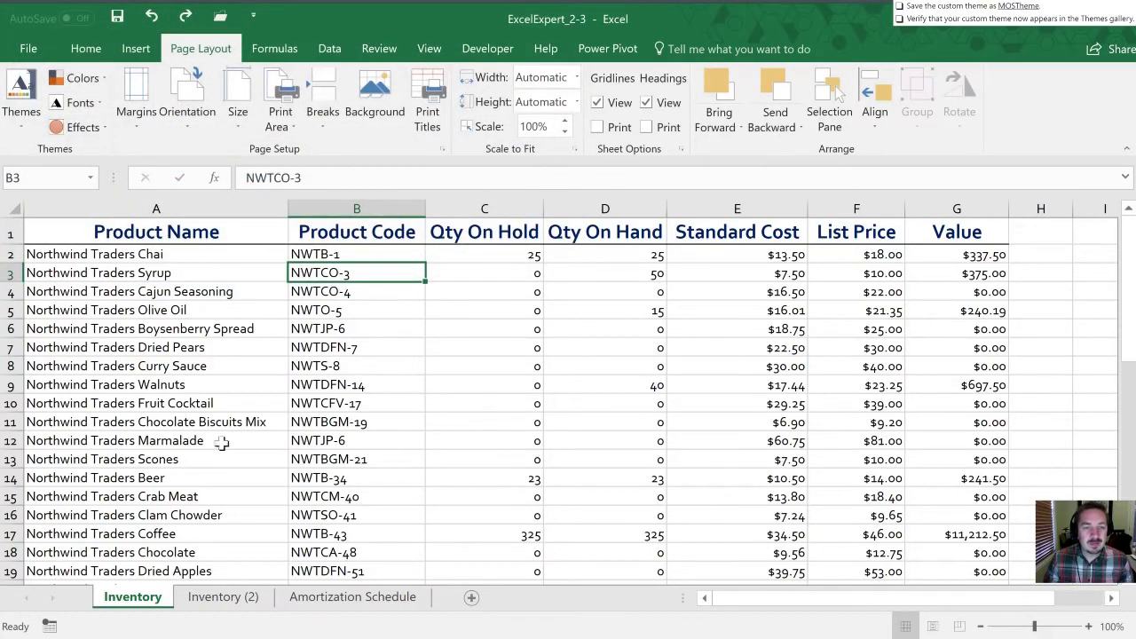
Step: Check for MOSTheme among the custom themes, and review the available cell styles
click(21, 118)
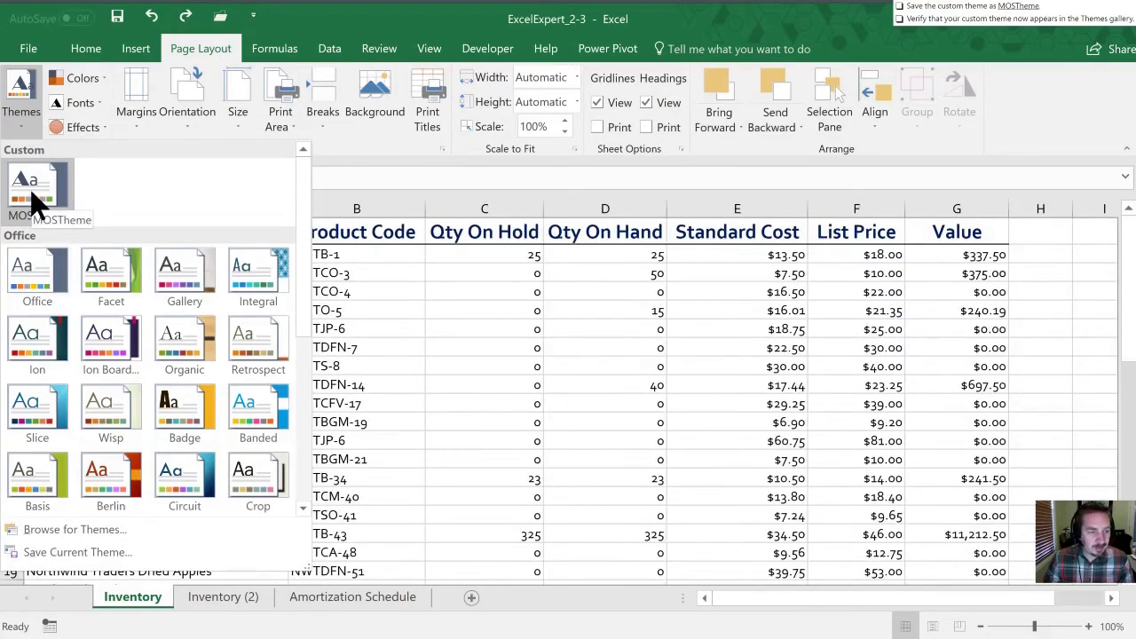
click(385, 271)
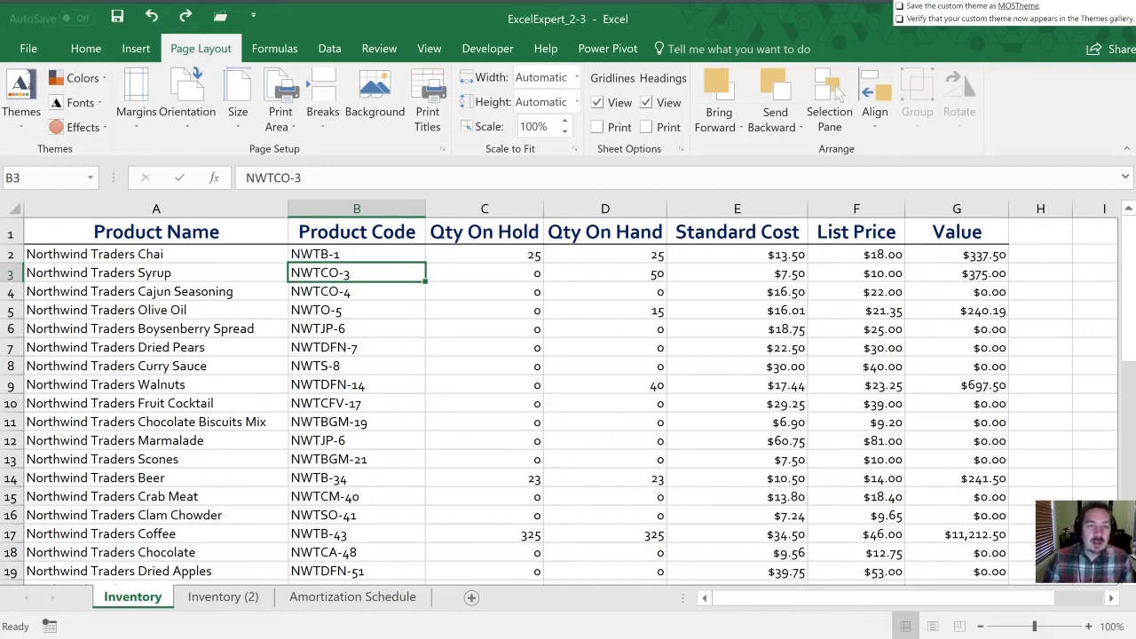
click(86, 49)
click(818, 126)
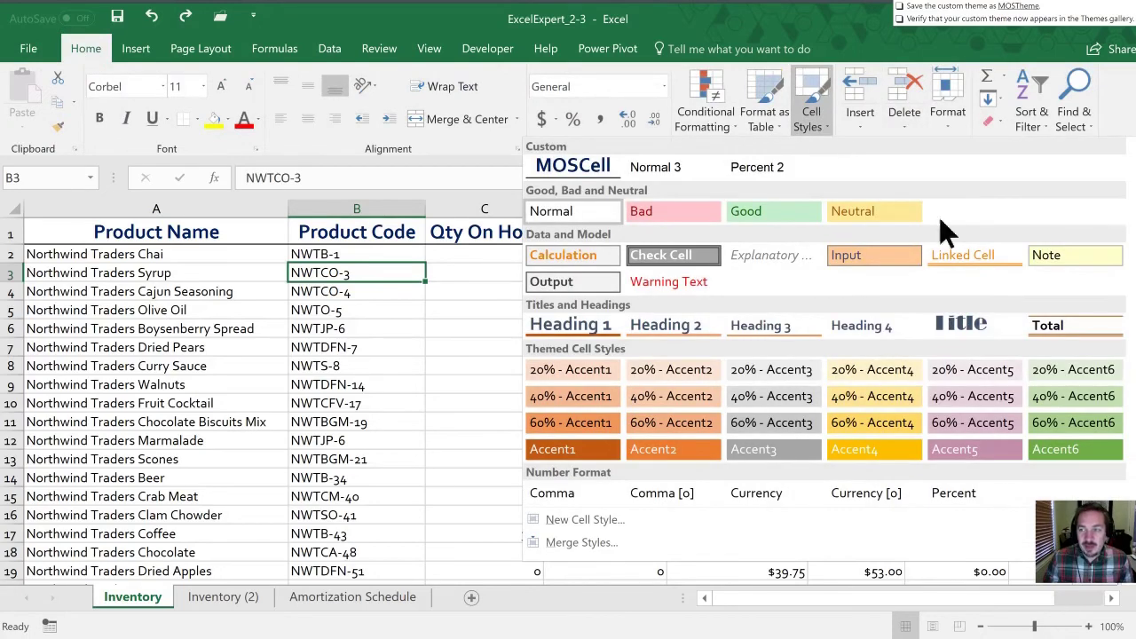